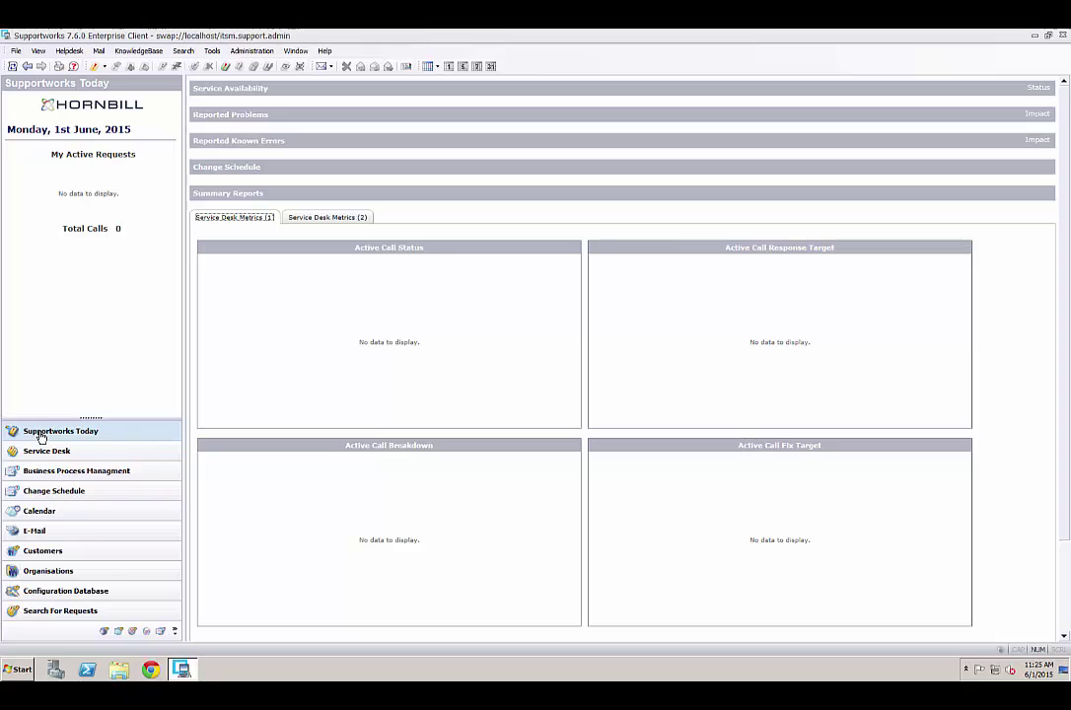
# Step: Start a new change request and set its process to Change Request
pyautogui.click(98, 70)
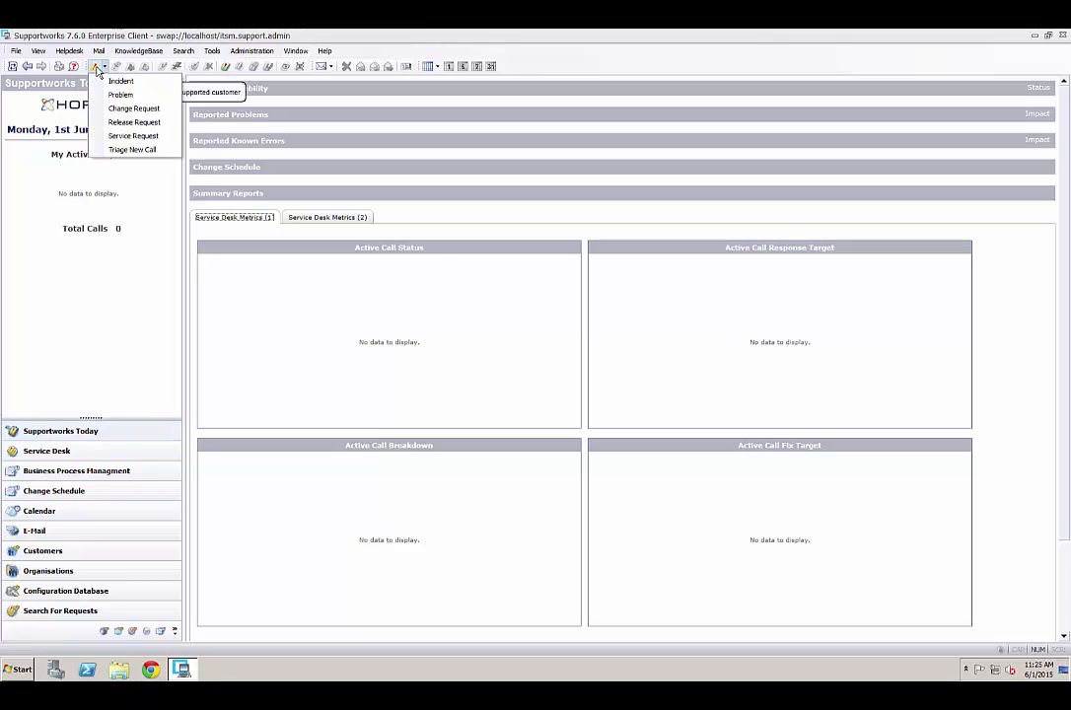
pyautogui.click(128, 109)
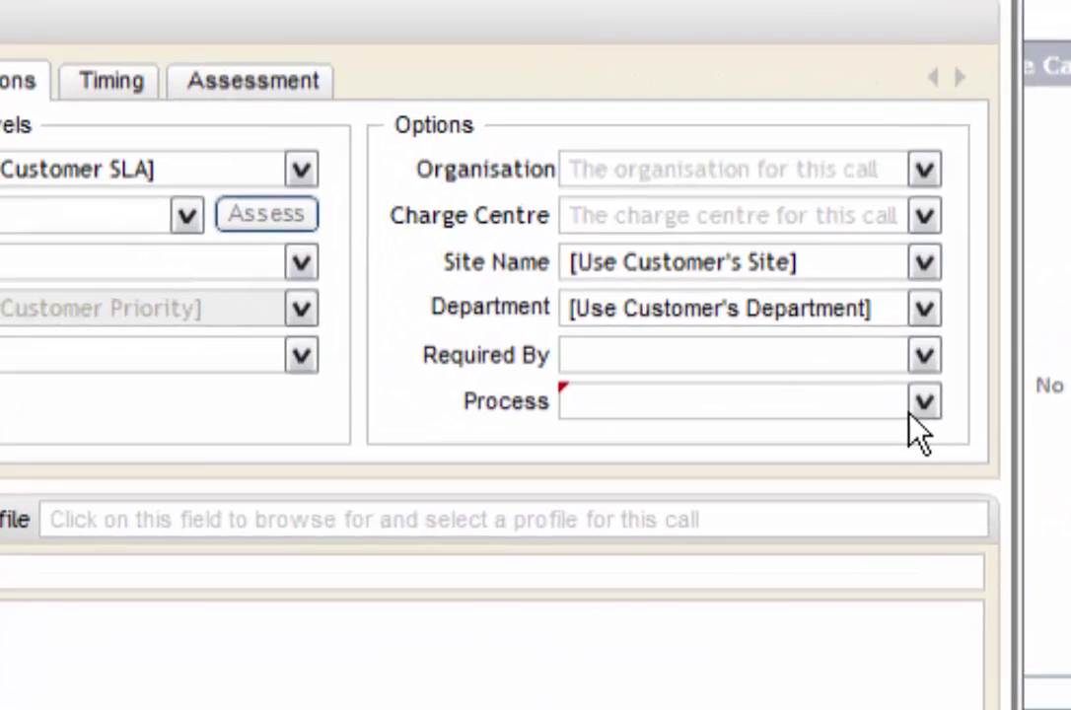
pyautogui.click(717, 347)
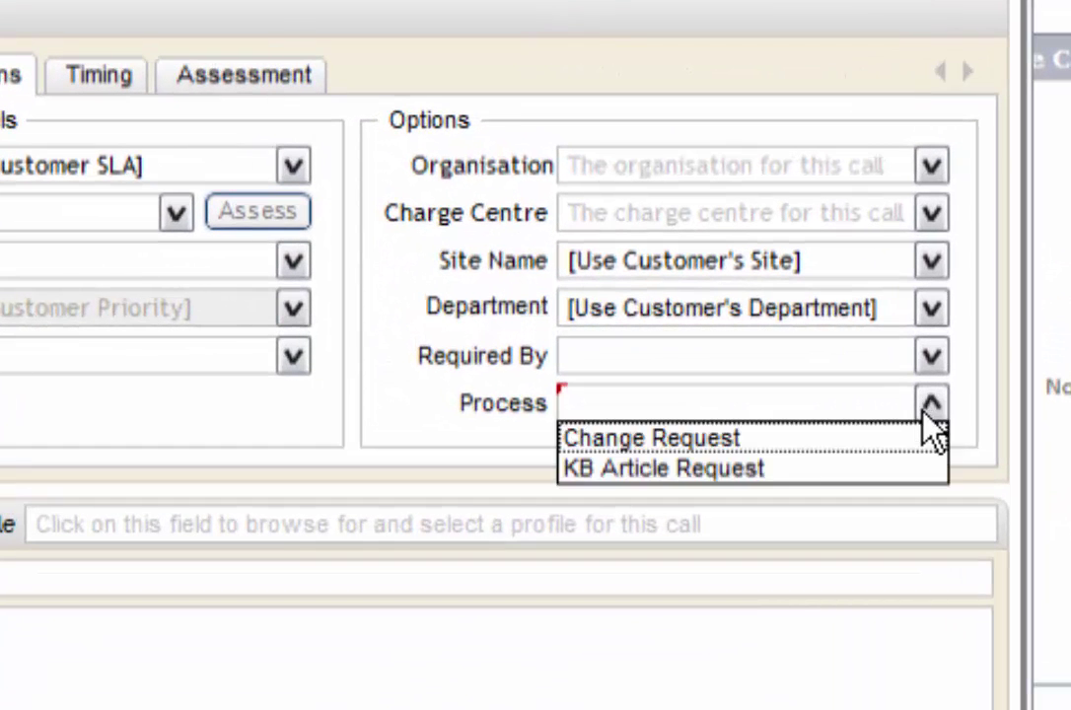
pyautogui.click(605, 443)
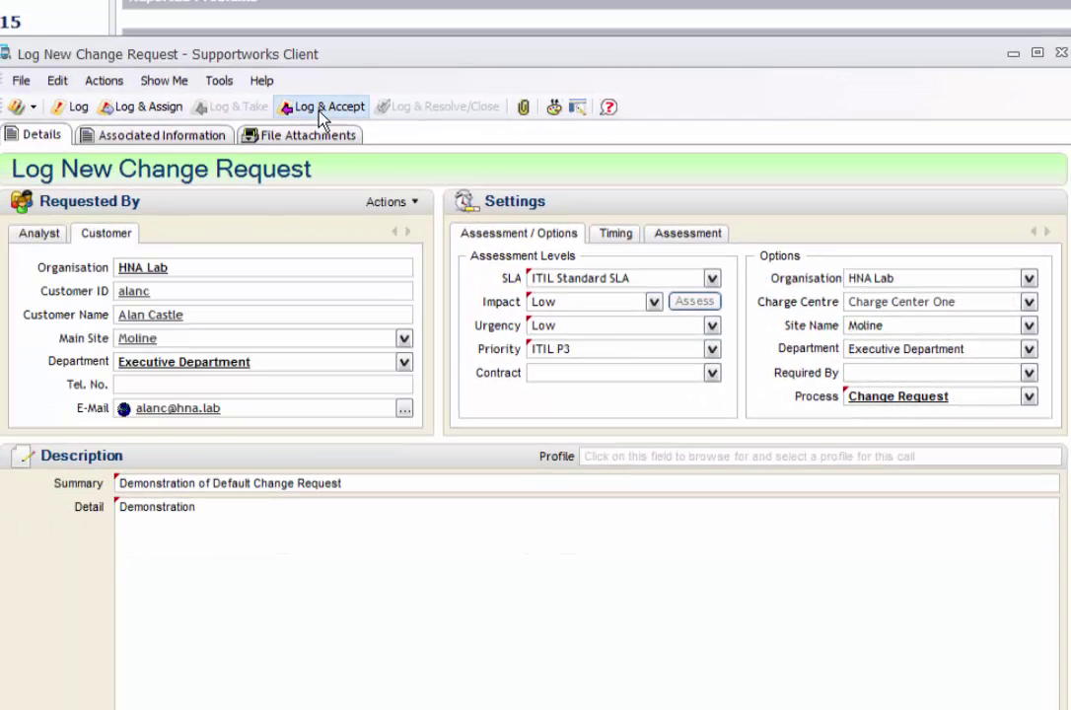
# Step: Log and accept the change request without sending an e-mail, and open its call details form
pyautogui.click(319, 109)
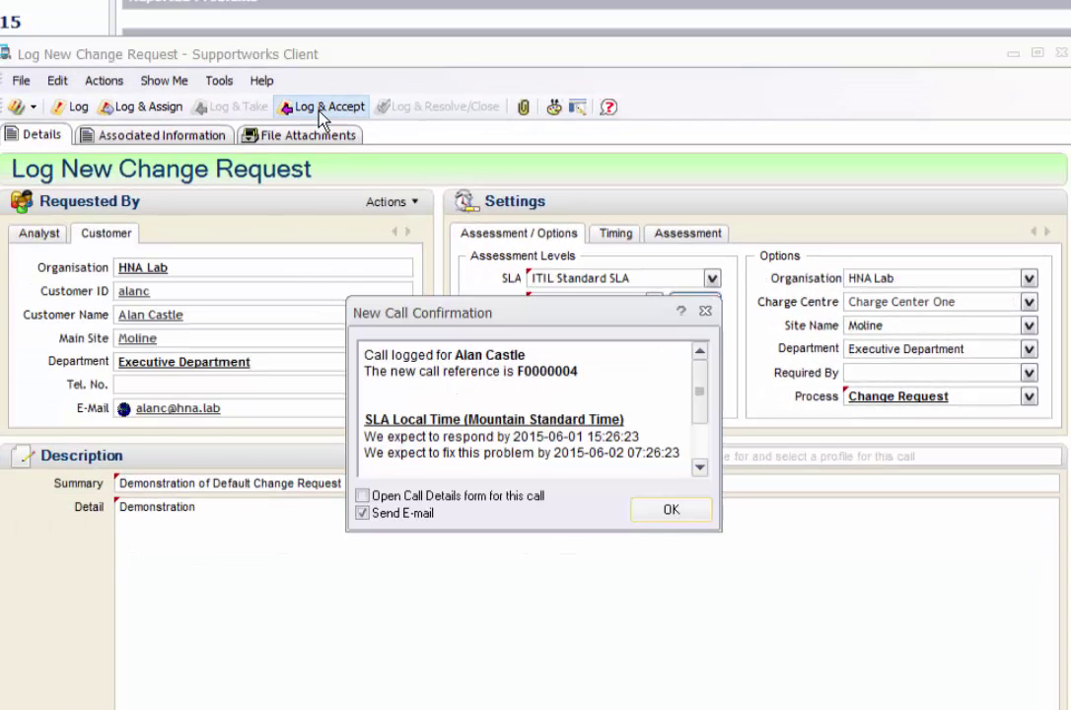
pyautogui.click(363, 512)
pyautogui.click(363, 496)
pyautogui.click(671, 509)
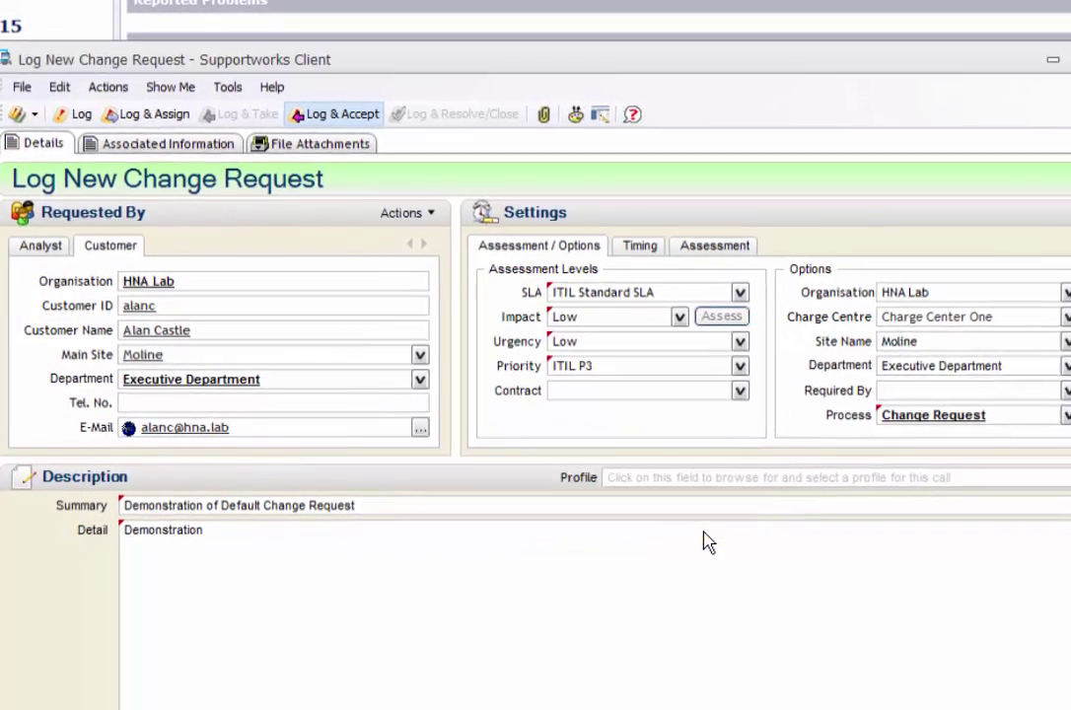
pyautogui.moveTo(1049, 678); pyautogui.dragTo(1070, 709)
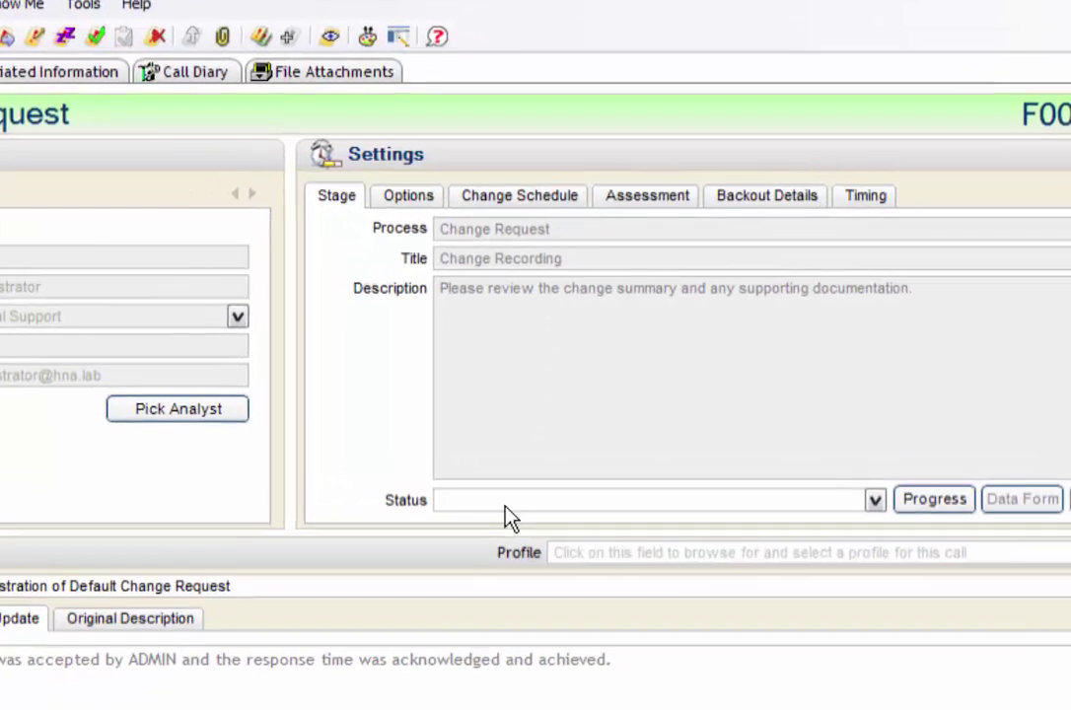
# Step: Set the status of the Change Recording stage to Accepted and save the request
pyautogui.click(875, 500)
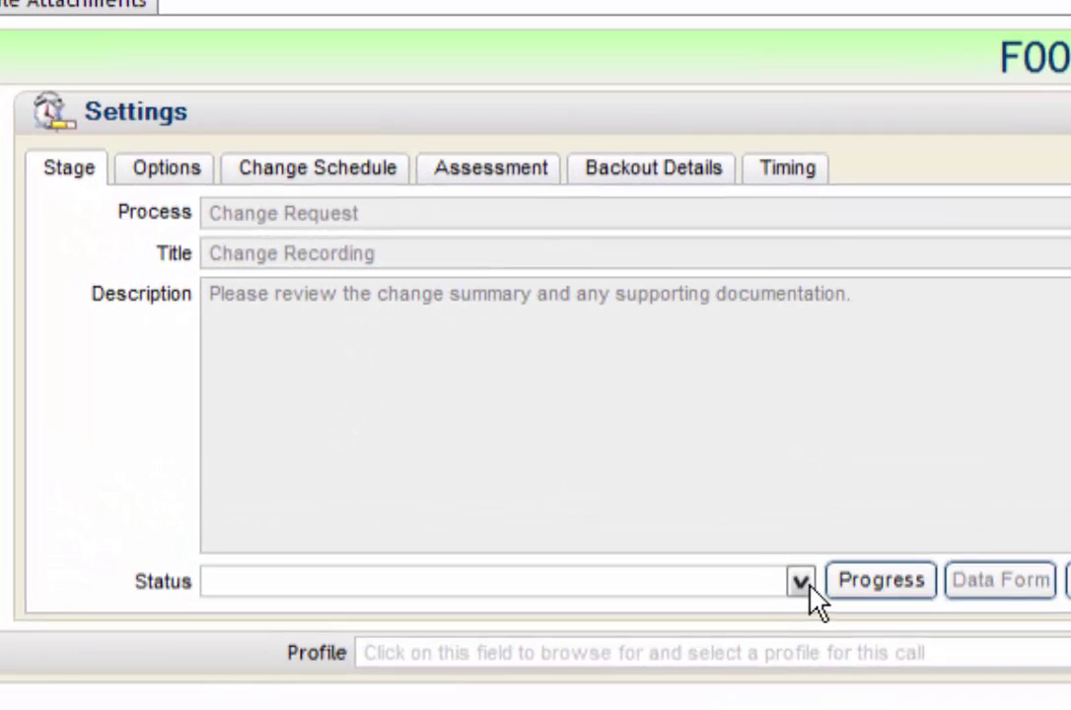
pyautogui.click(882, 492)
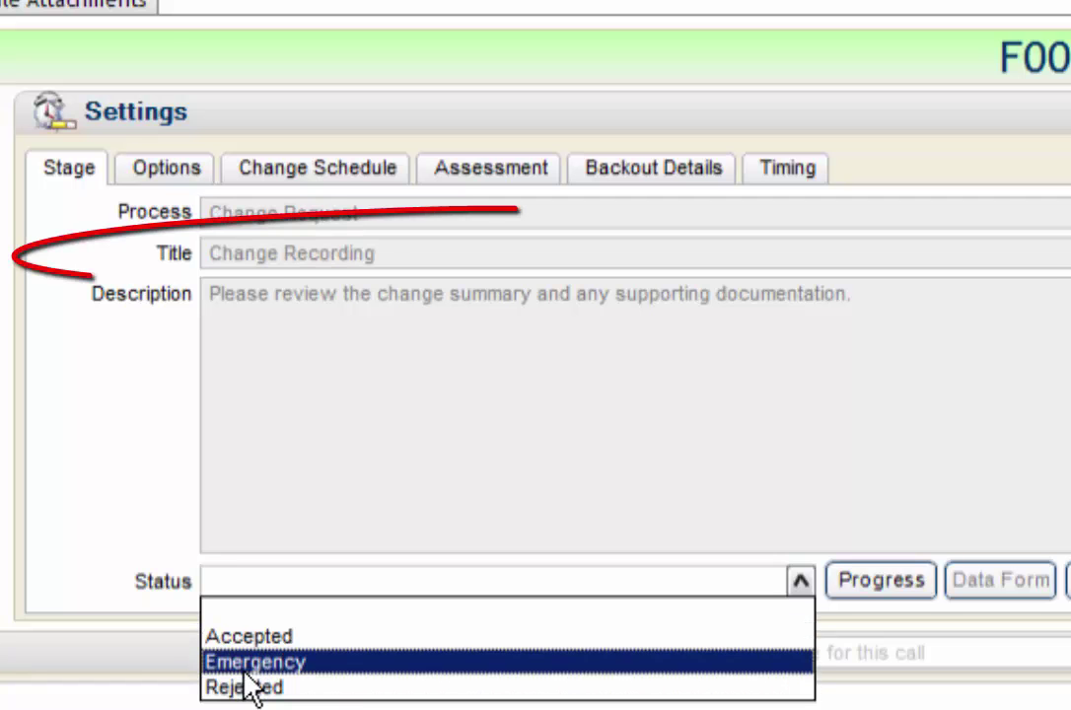
pyautogui.click(246, 641)
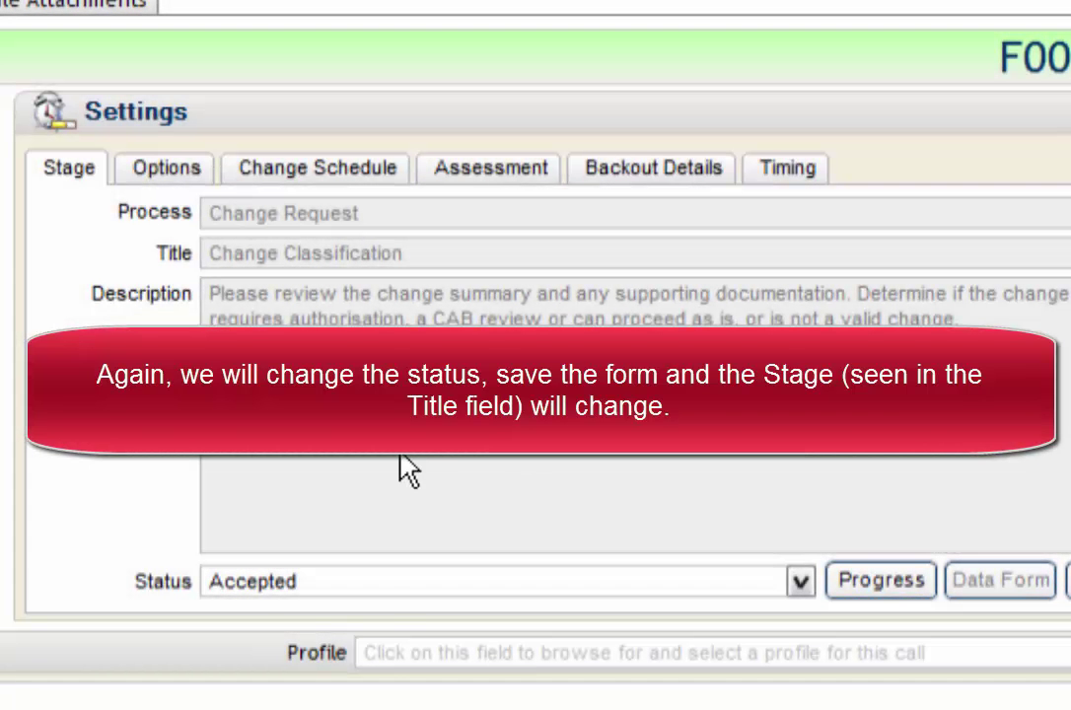
# Step: Set the Change Classification stage's status to Requires Authorisation, save the request and view the new stage's details
pyautogui.click(800, 582)
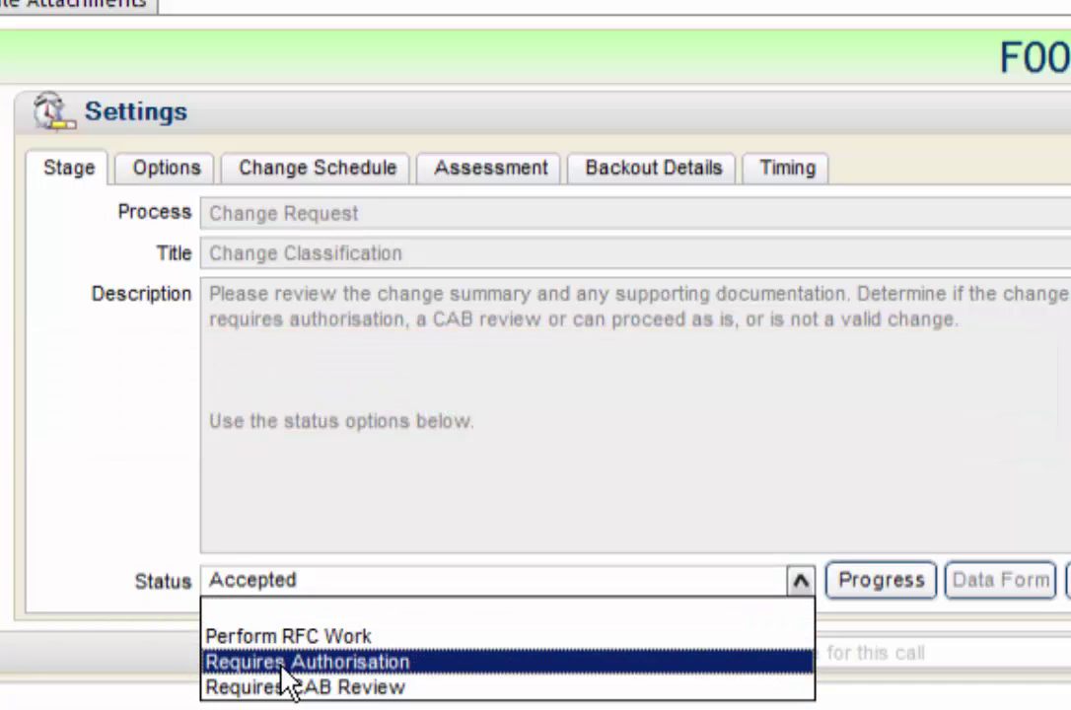
pyautogui.click(282, 665)
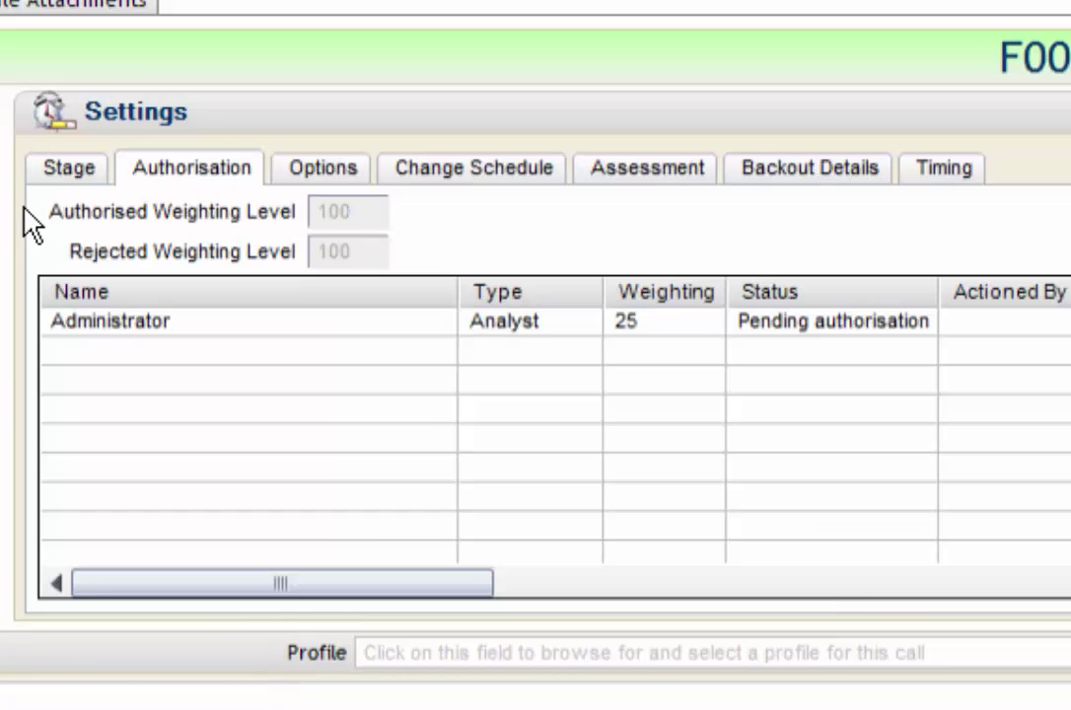
pyautogui.click(55, 169)
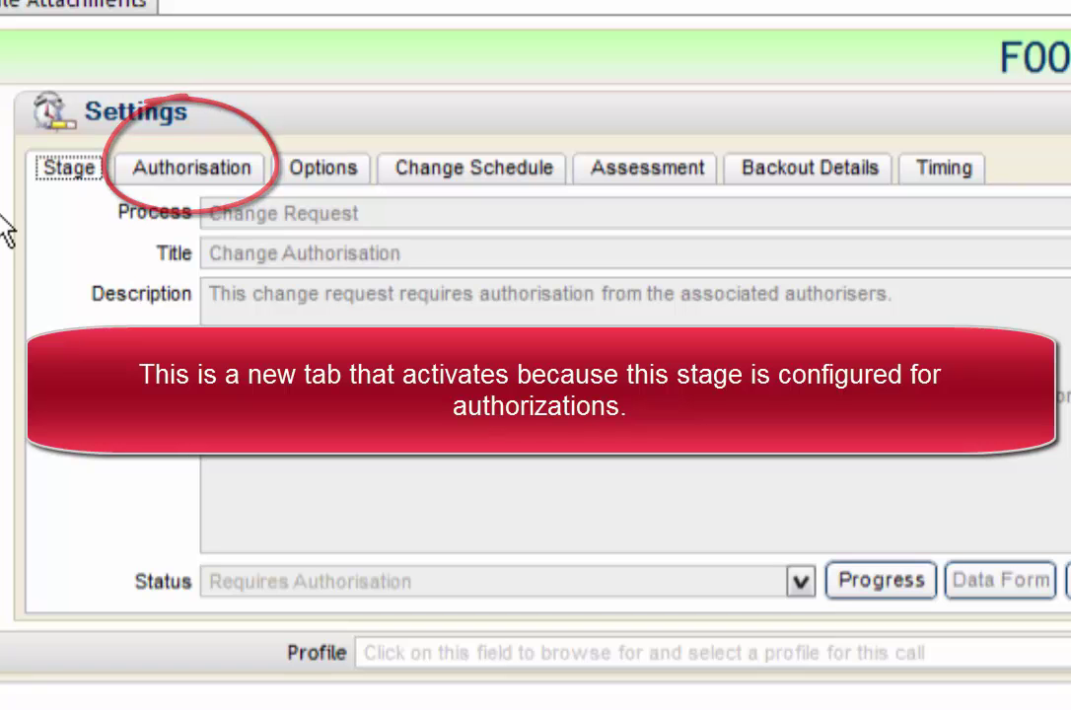
# Step: Set the Administrator's stage authorisation to Authorised, save it and check the stage details
pyautogui.click(162, 177)
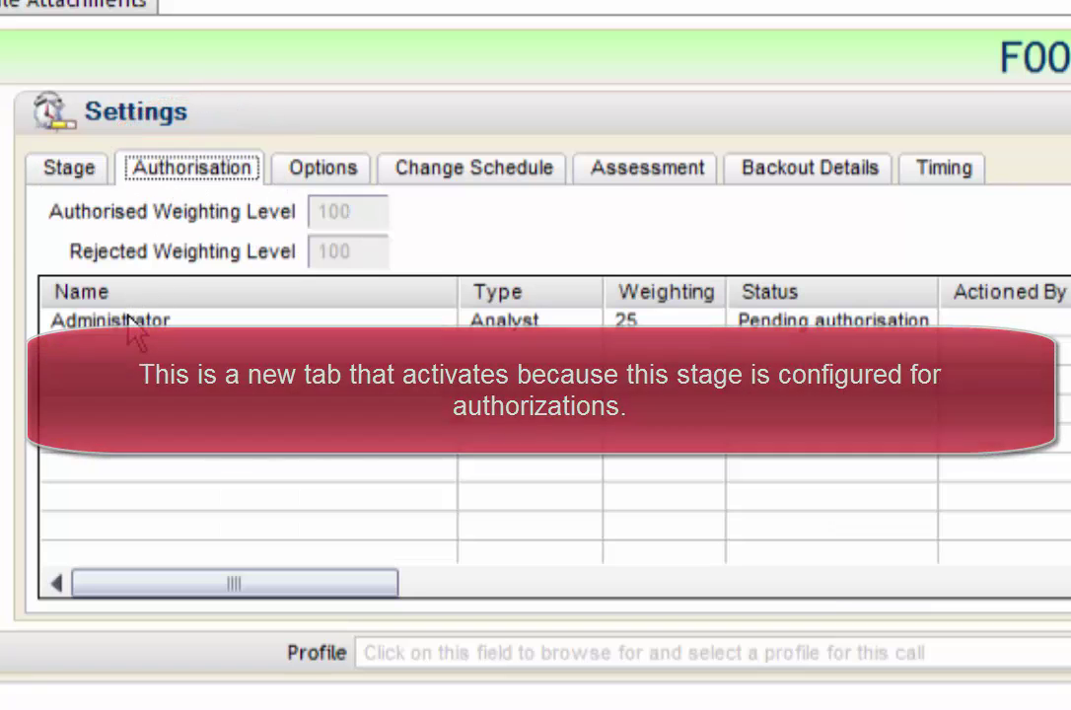
pyautogui.doubleClick(127, 321)
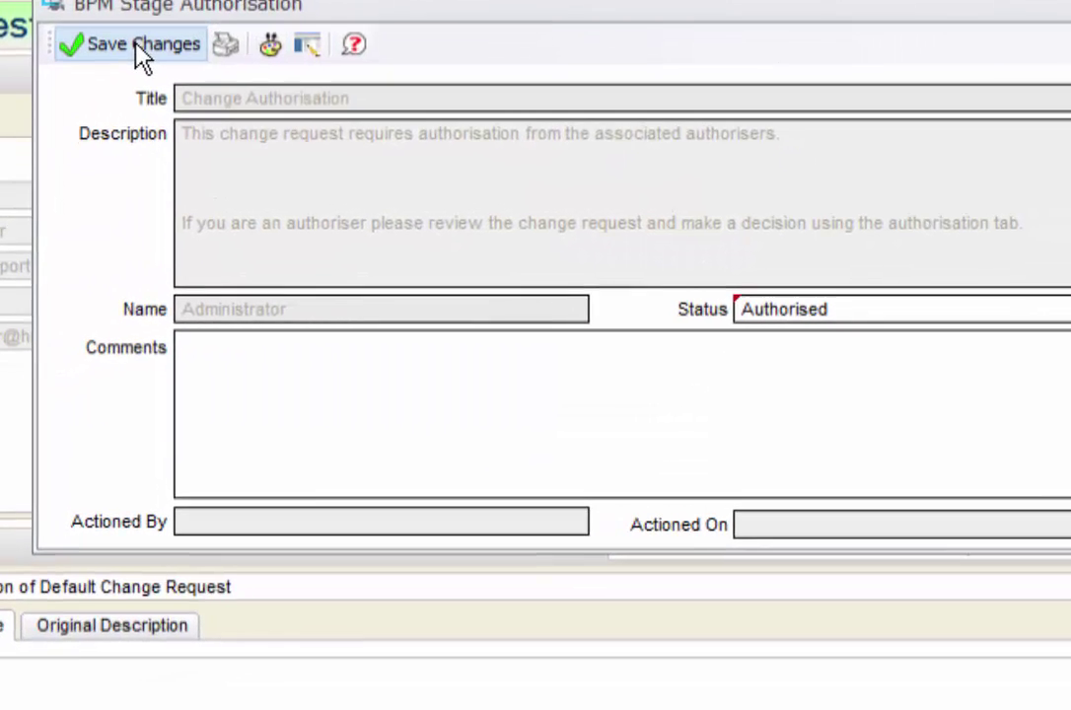
pyautogui.click(170, 69)
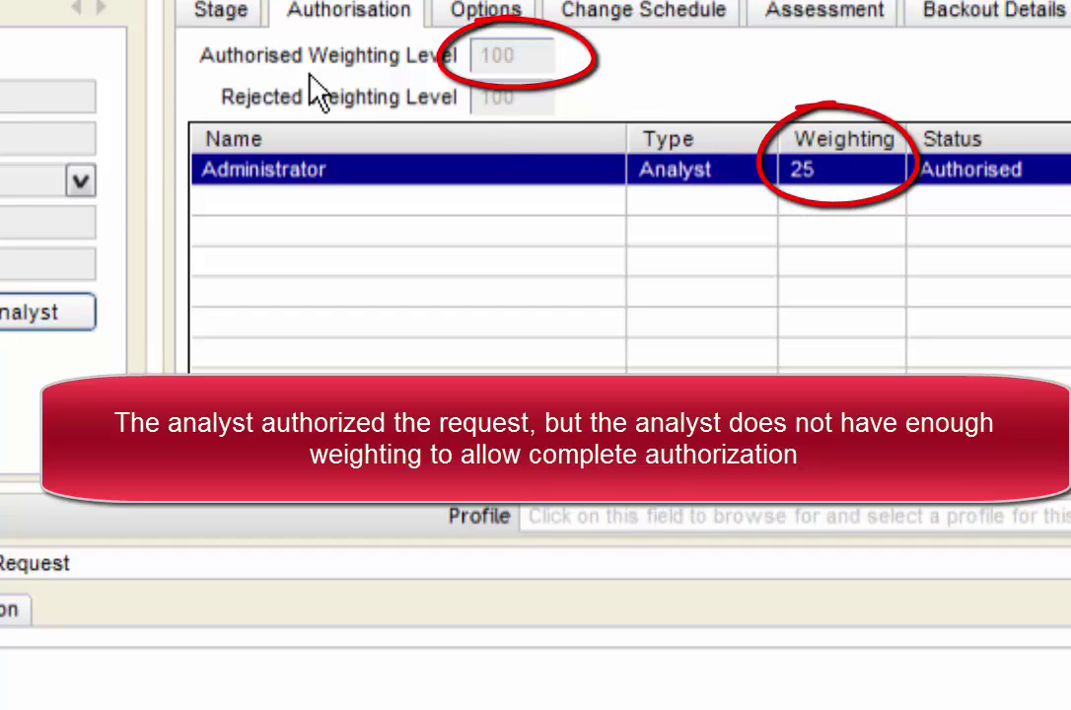
pyautogui.click(215, 11)
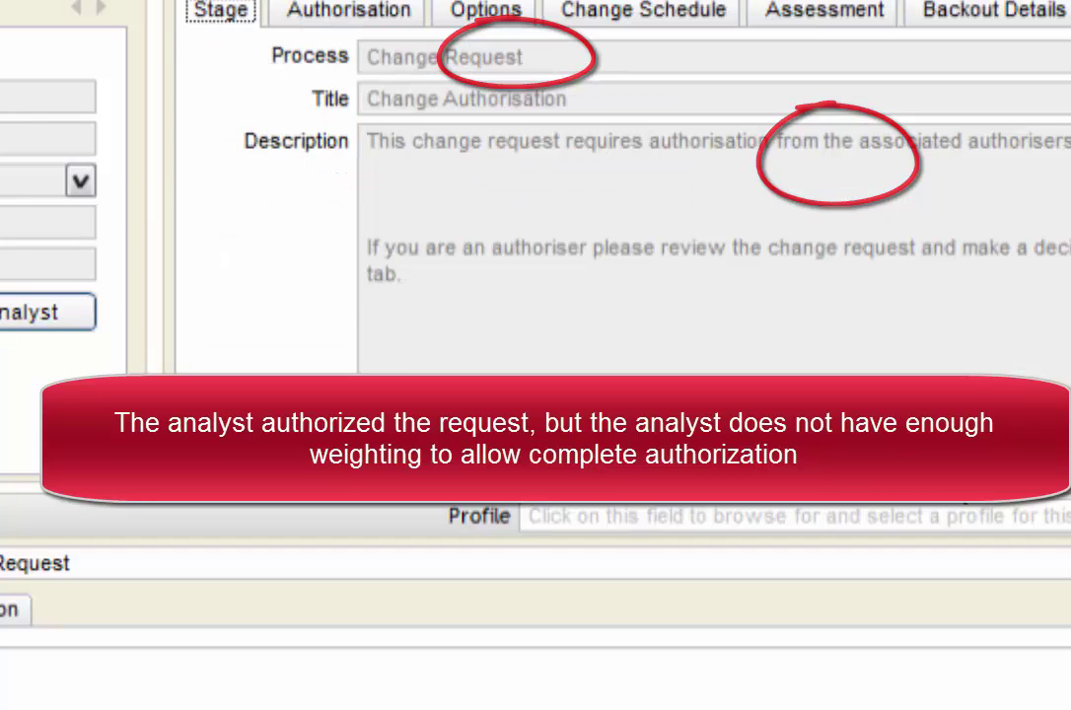
# Step: Add the Analyst from General Support as a stage authoriser with a weighting of 75
pyautogui.click(326, 14)
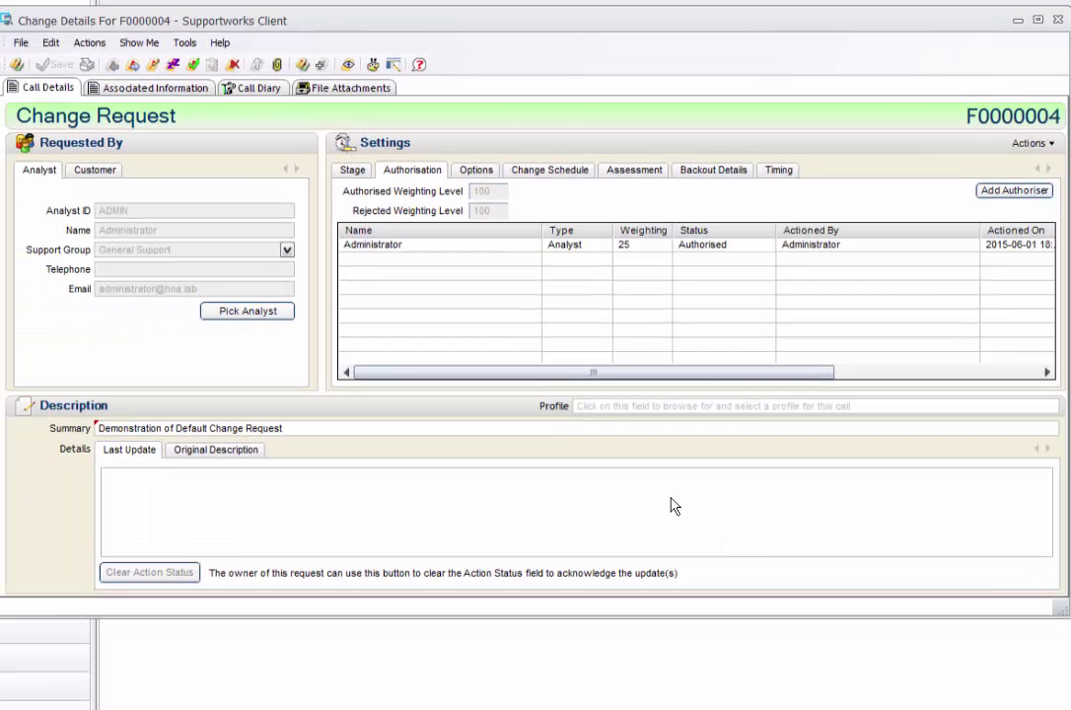
pyautogui.click(998, 194)
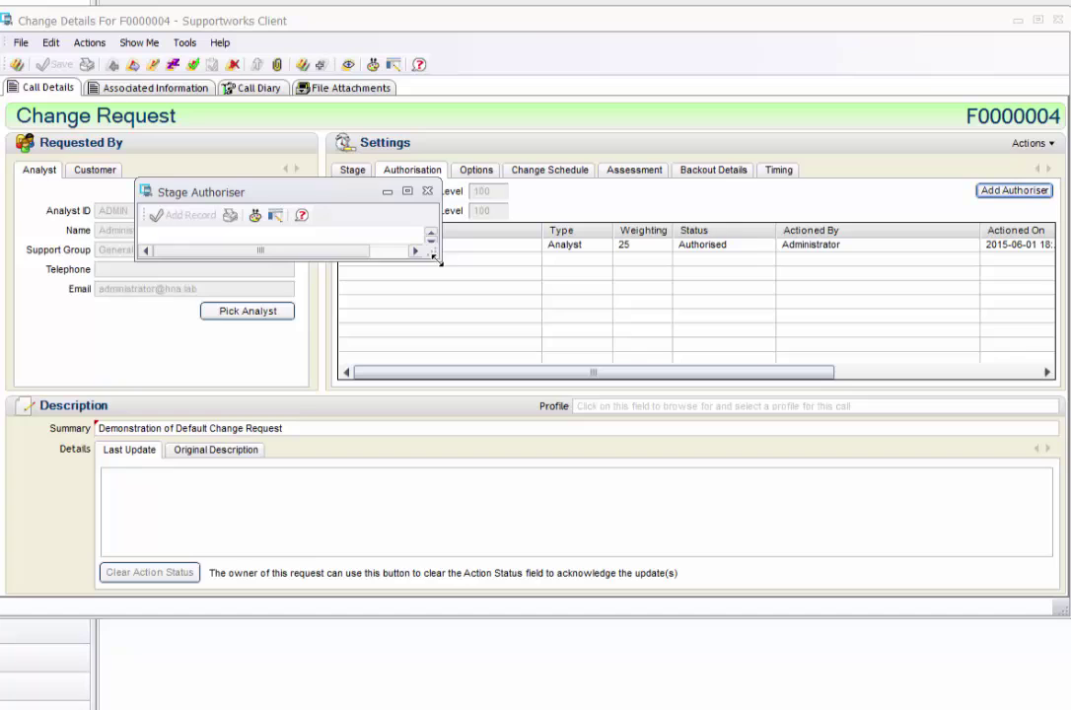
pyautogui.moveTo(435, 254); pyautogui.dragTo(690, 401)
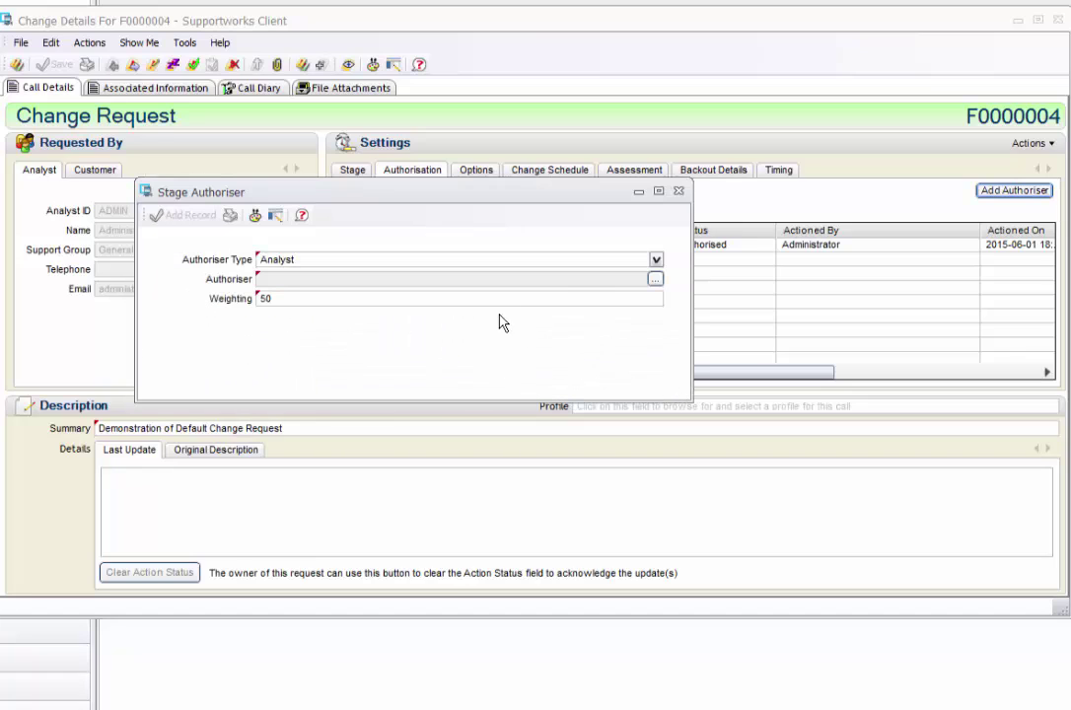
pyautogui.click(654, 282)
pyautogui.click(363, 328)
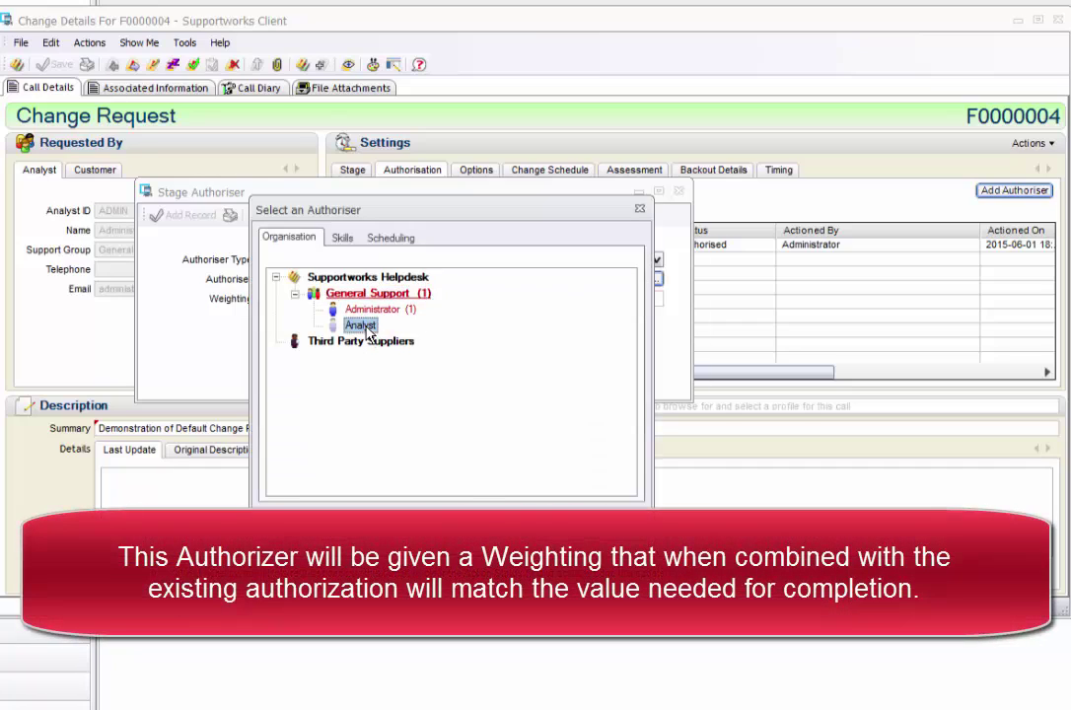
pyautogui.doubleClick(363, 327)
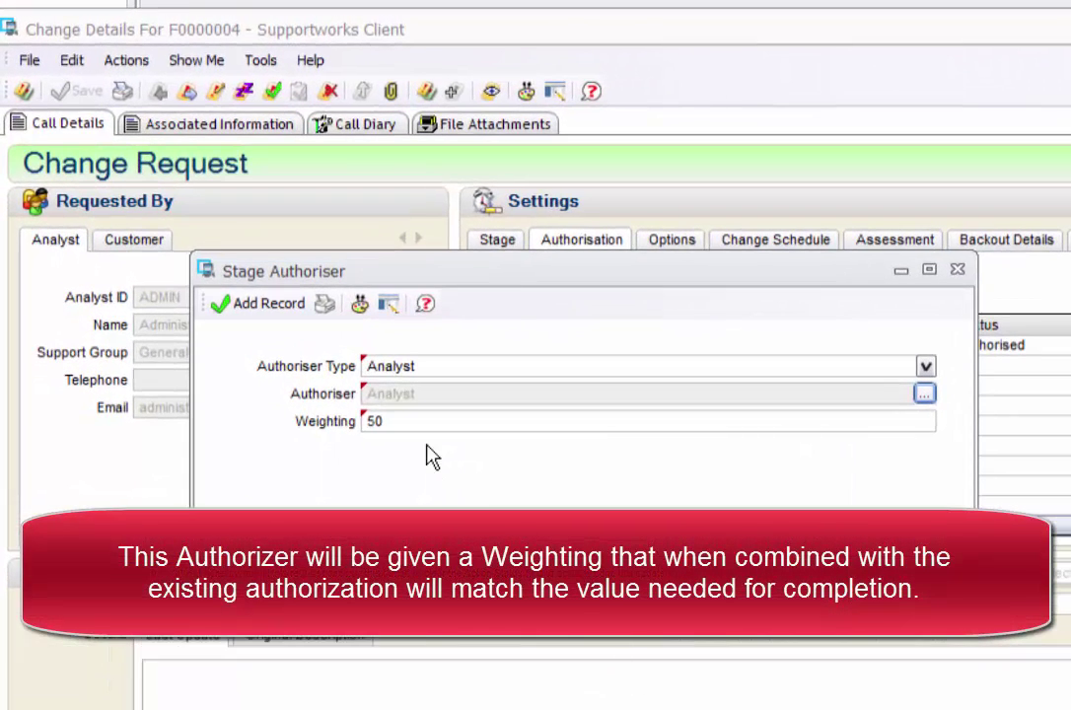
pyautogui.doubleClick(421, 428)
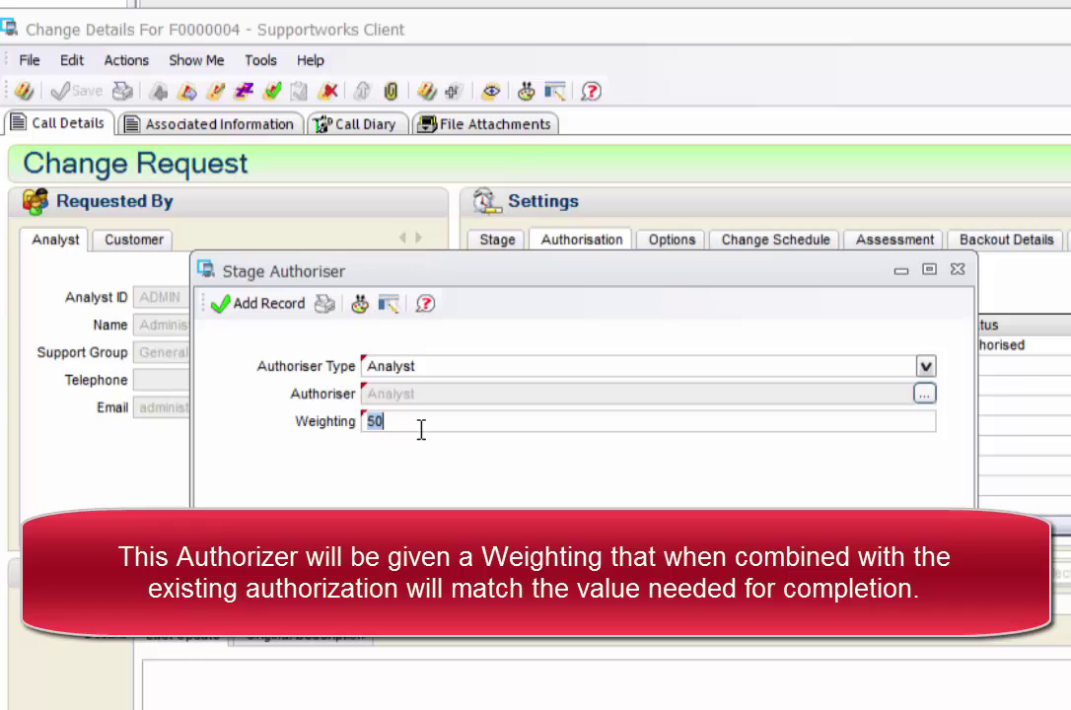
pyautogui.write('75')
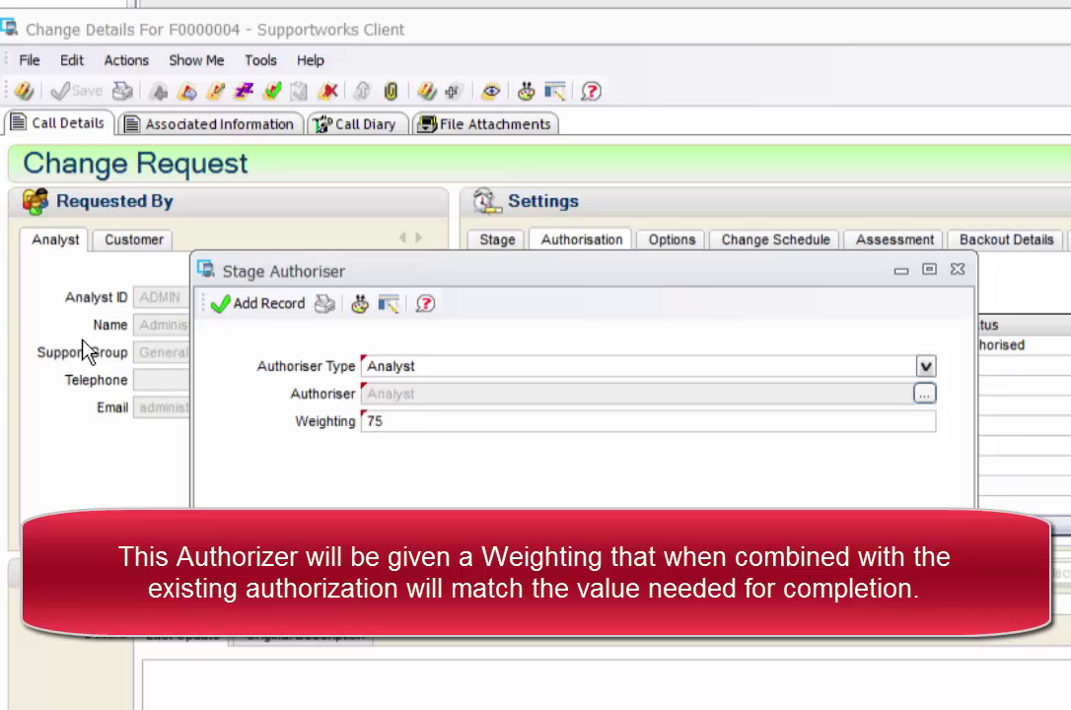
pyautogui.click(244, 306)
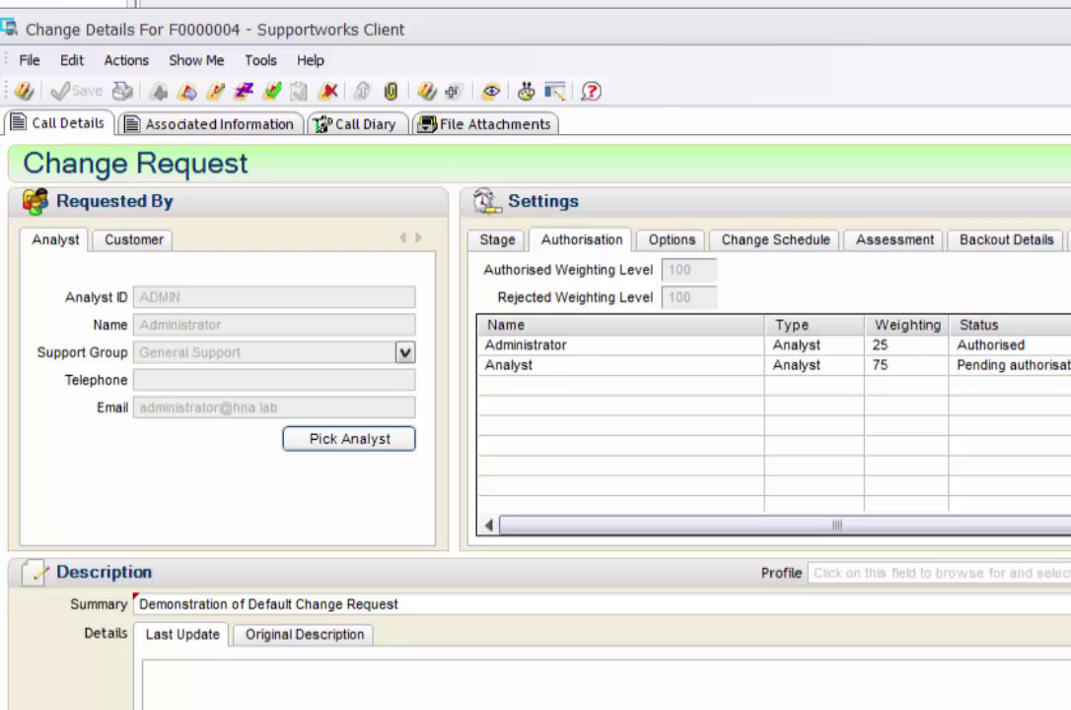
# Step: Set the Analyst's stage authorisation to Authorised and save the changes
pyautogui.click(519, 369)
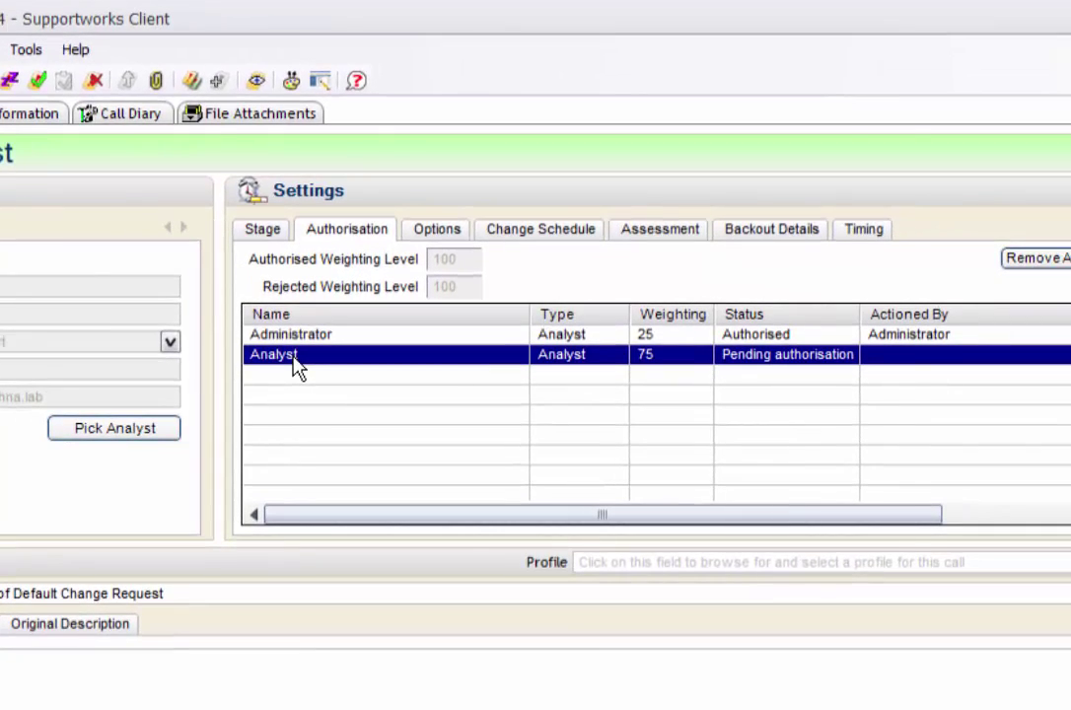
pyautogui.doubleClick(294, 359)
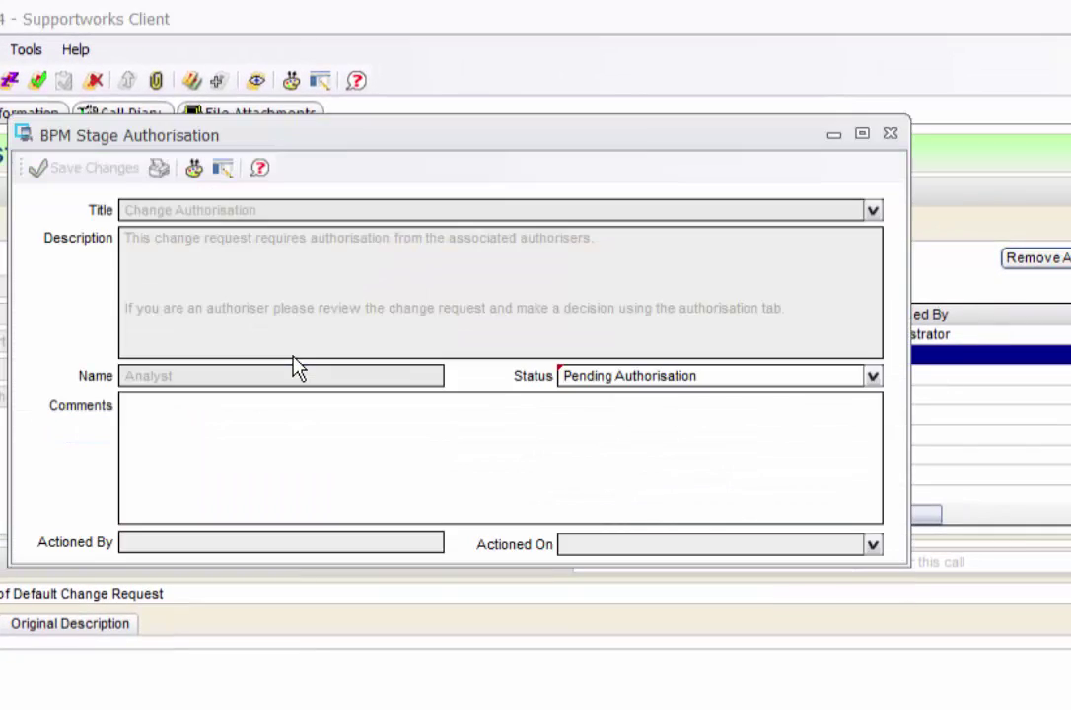
pyautogui.click(873, 379)
pyautogui.click(872, 379)
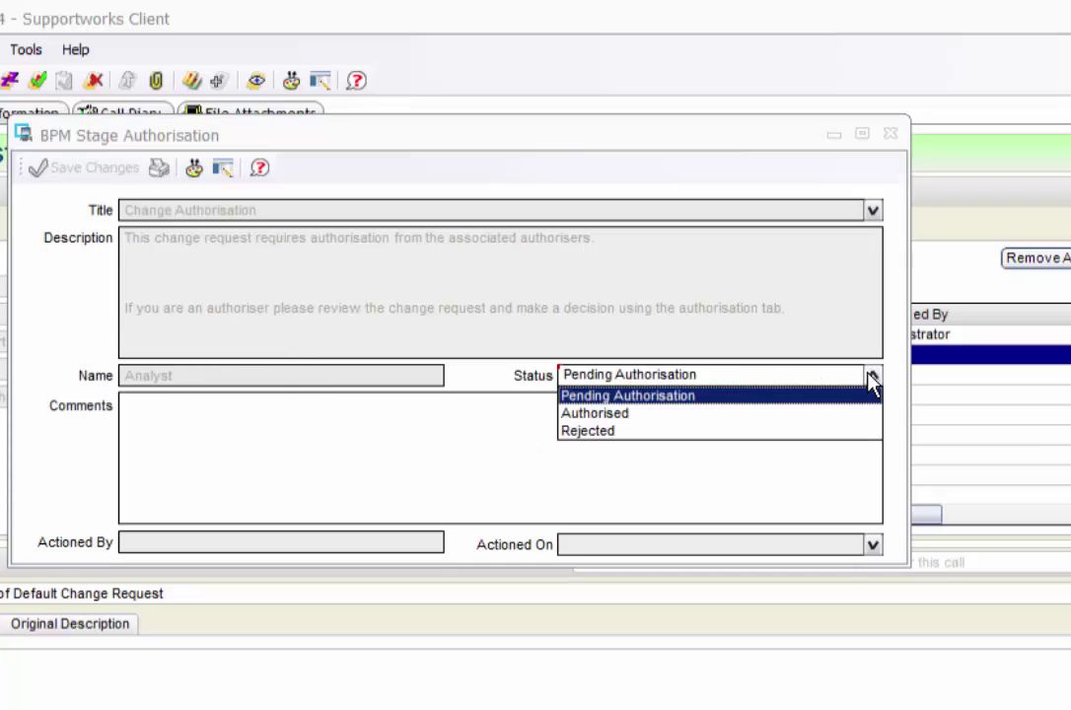
pyautogui.click(636, 414)
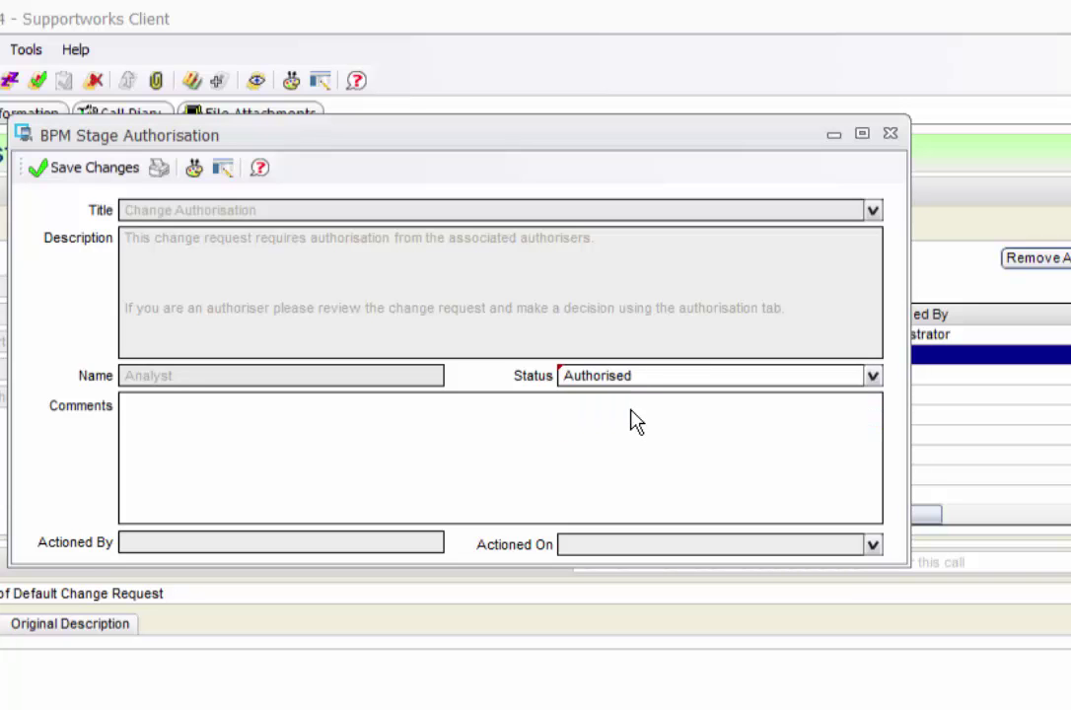
pyautogui.click(92, 172)
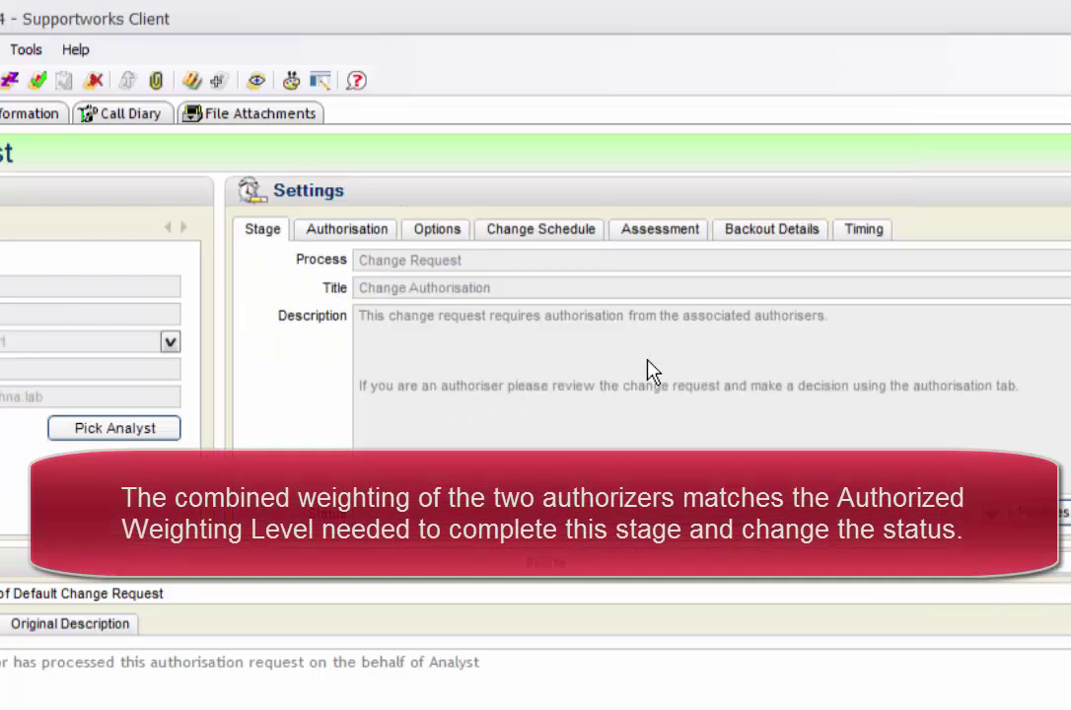
# Step: Review both authorisers' entries, set the Change Authorisation stage's status to Authorised and save the request
pyautogui.click(333, 230)
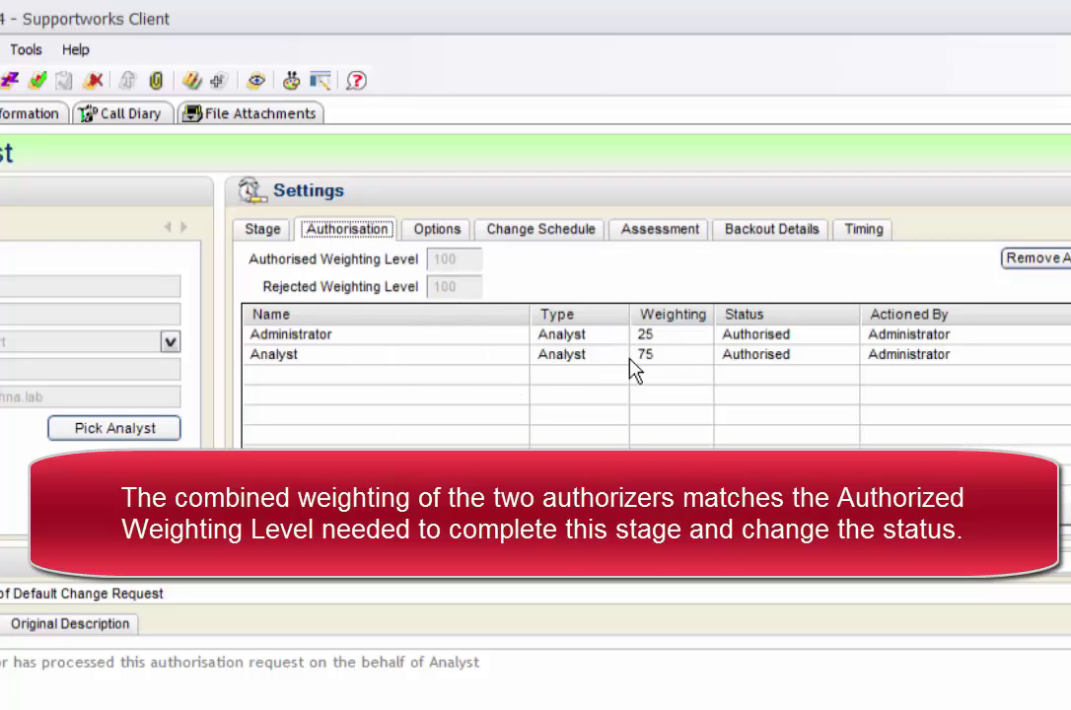
pyautogui.click(267, 231)
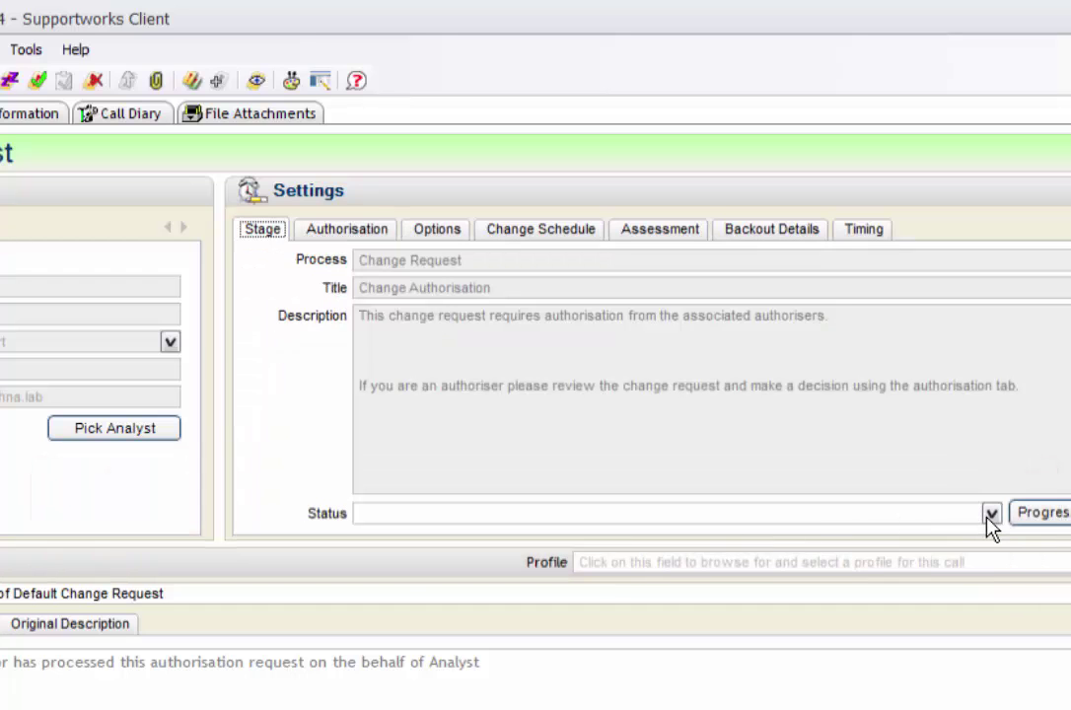
pyautogui.click(992, 514)
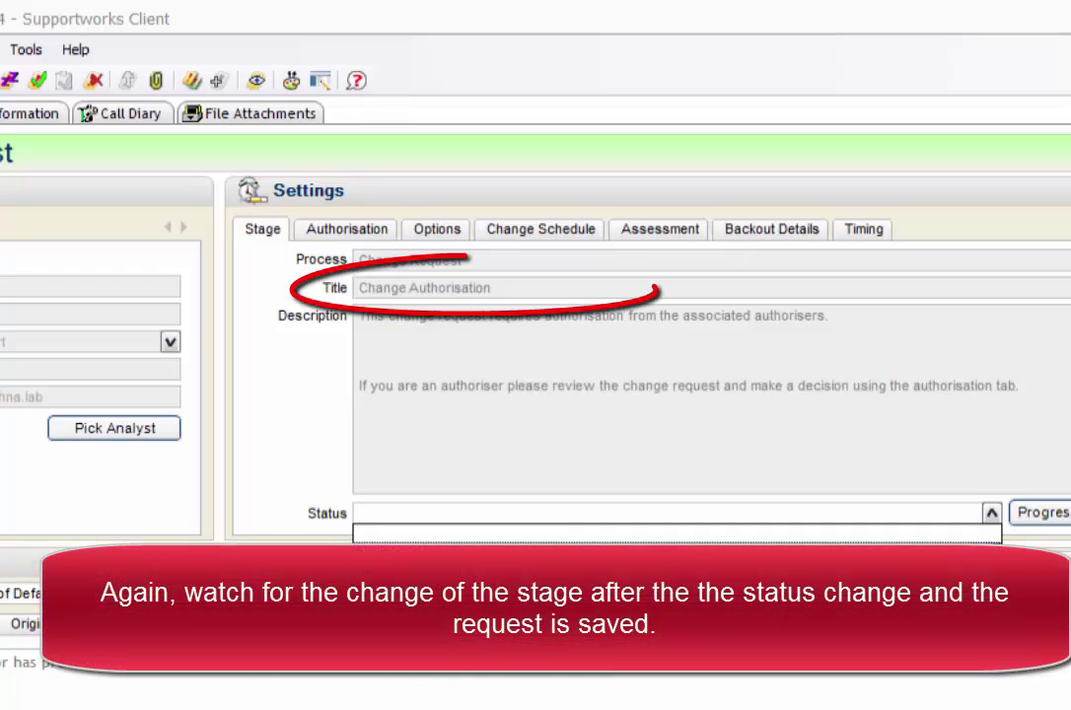
pyautogui.click(414, 550)
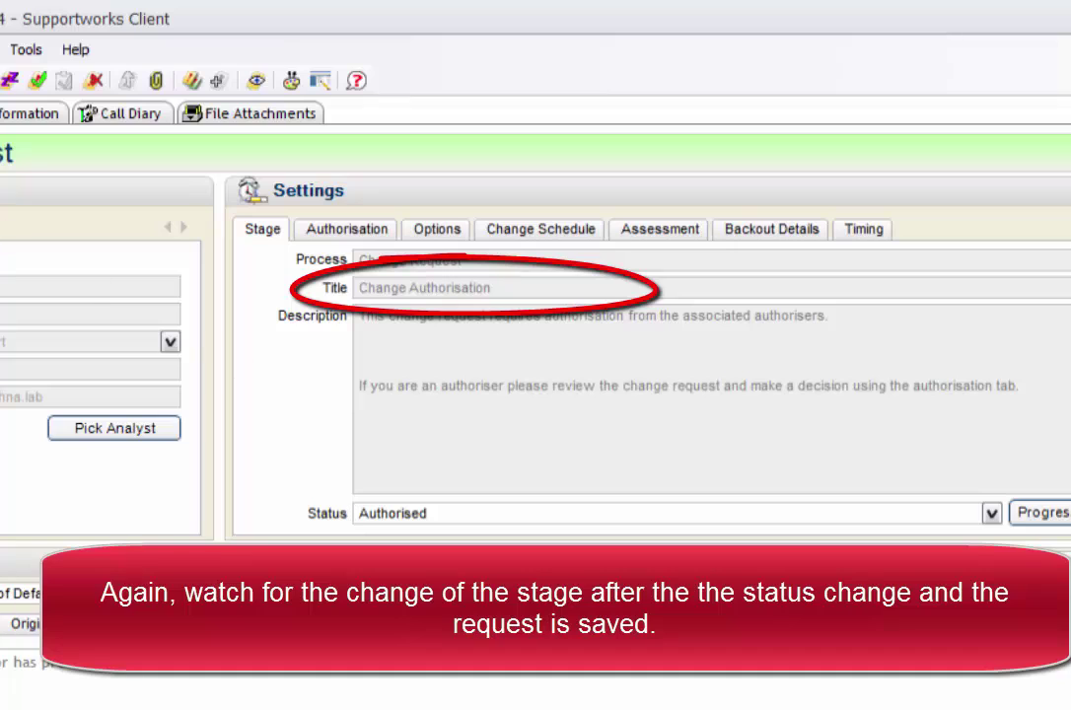
pyautogui.click(10, 80)
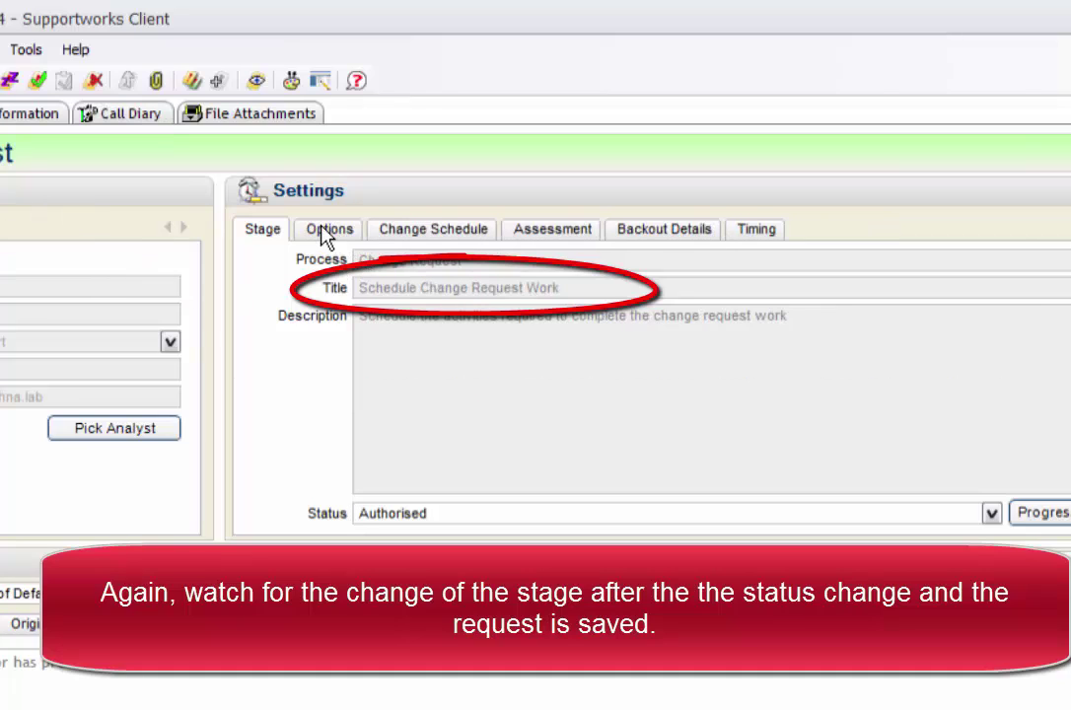
# Step: Set the Schedule Change Request Work stage's status to Work In Progress and save the request
pyautogui.click(991, 514)
pyautogui.click(378, 508)
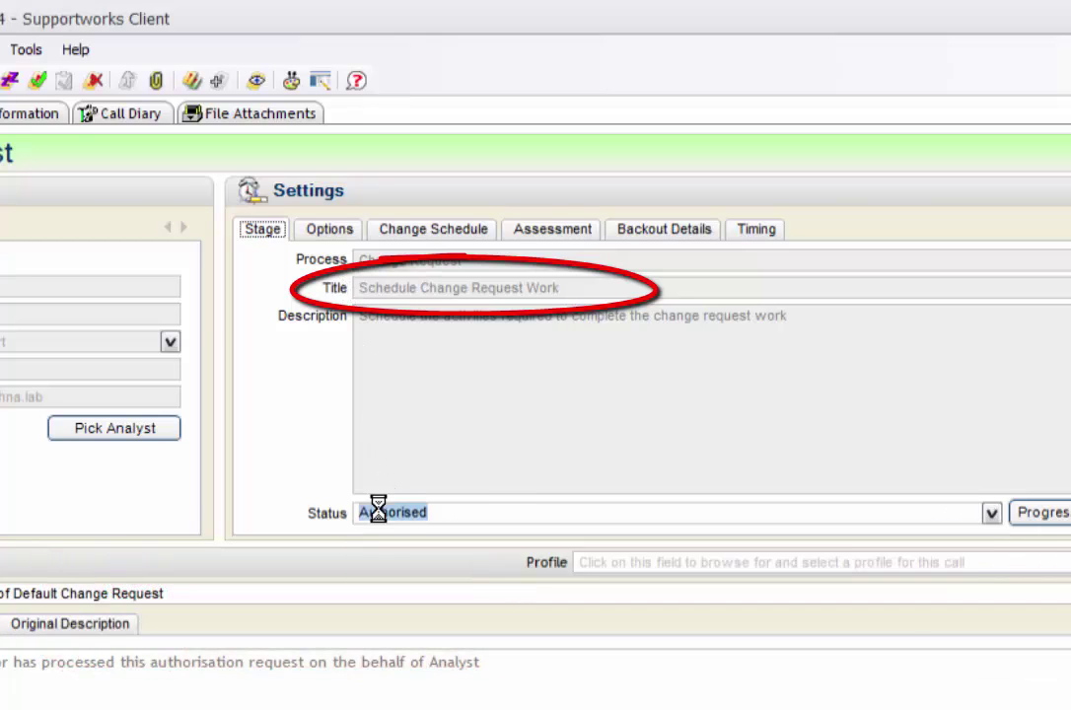
pyautogui.click(379, 550)
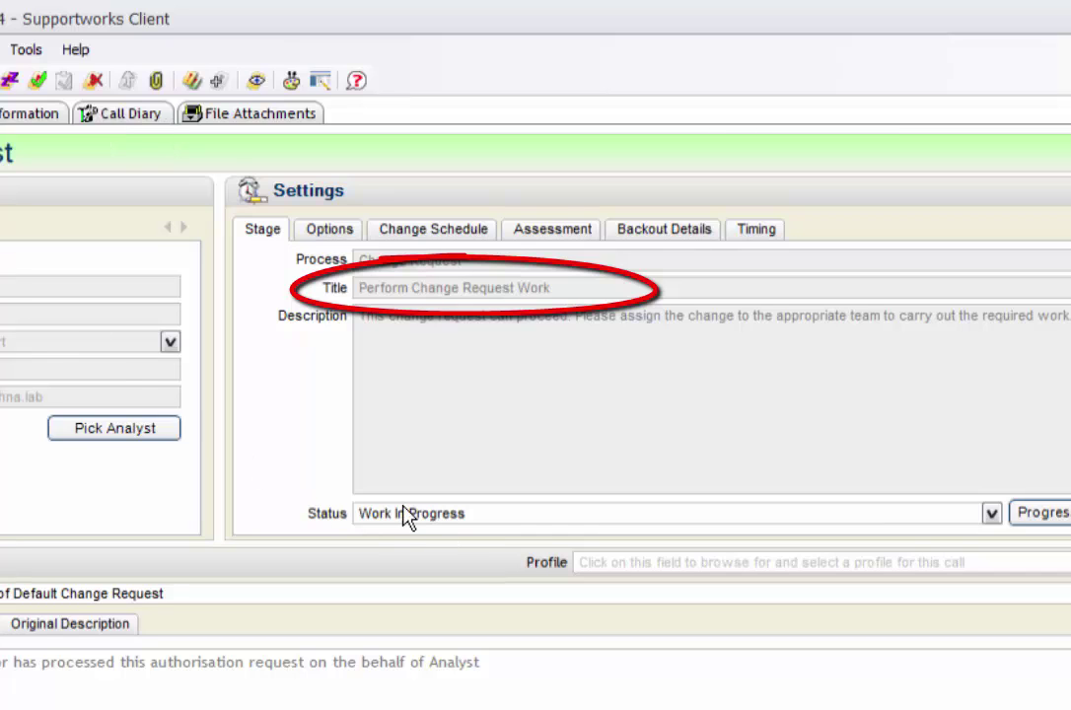
# Step: Save the Perform Change Request Work stage as Work Completed and the Change Documentation stage as Documentation Complete
pyautogui.click(992, 517)
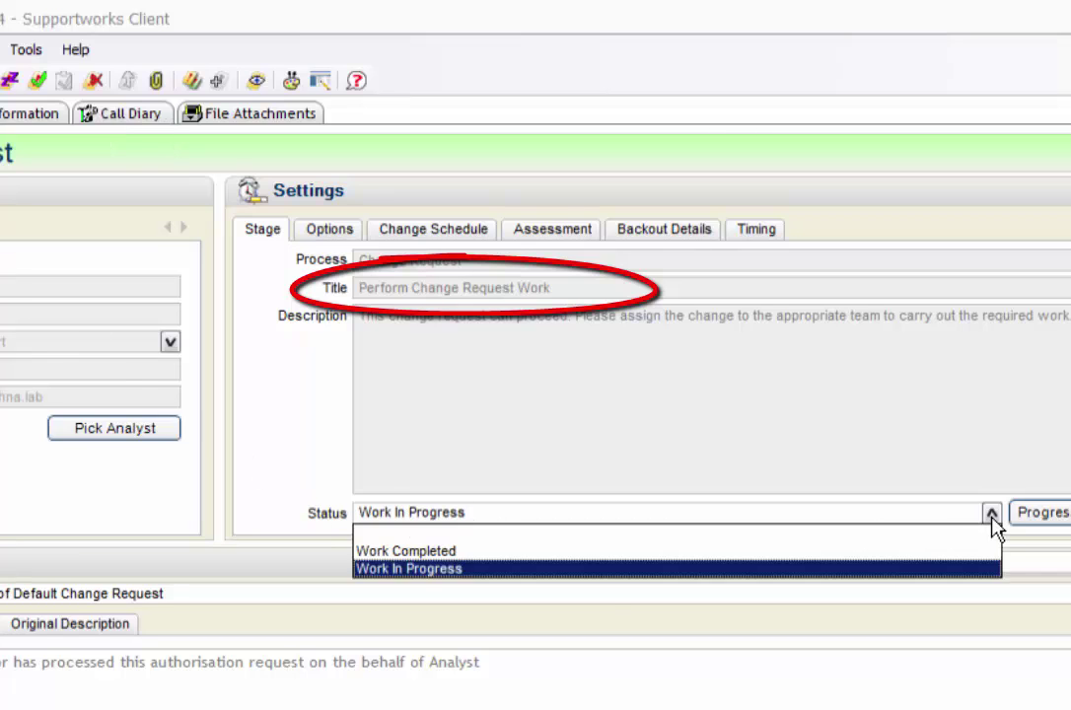
pyautogui.click(419, 553)
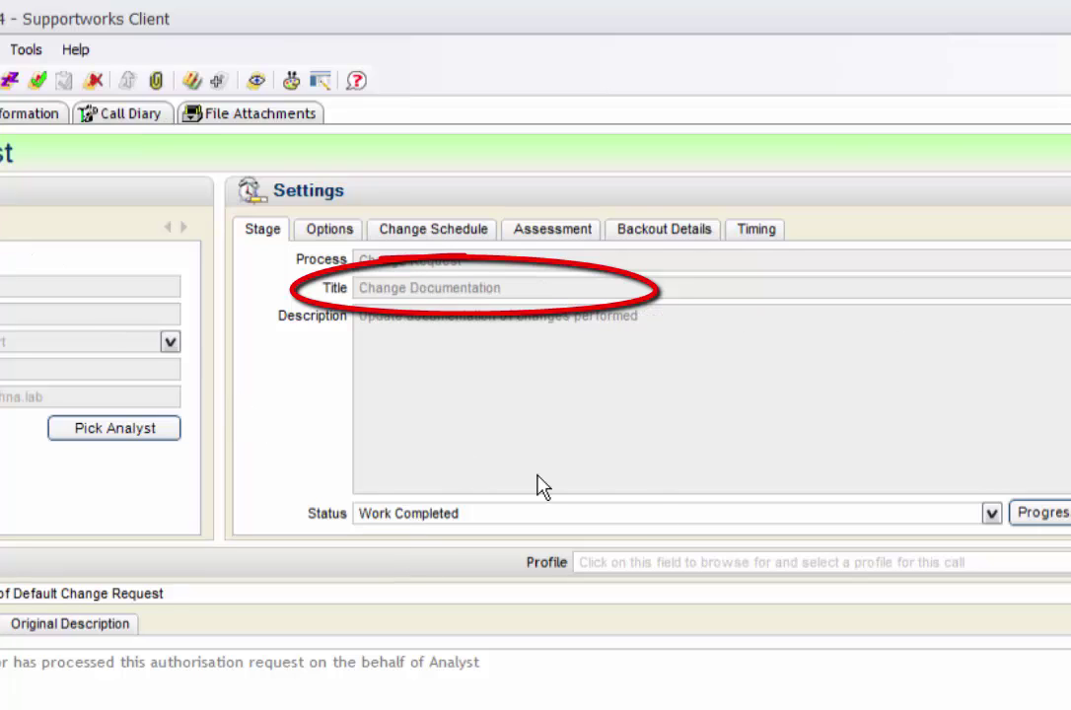
pyautogui.click(995, 517)
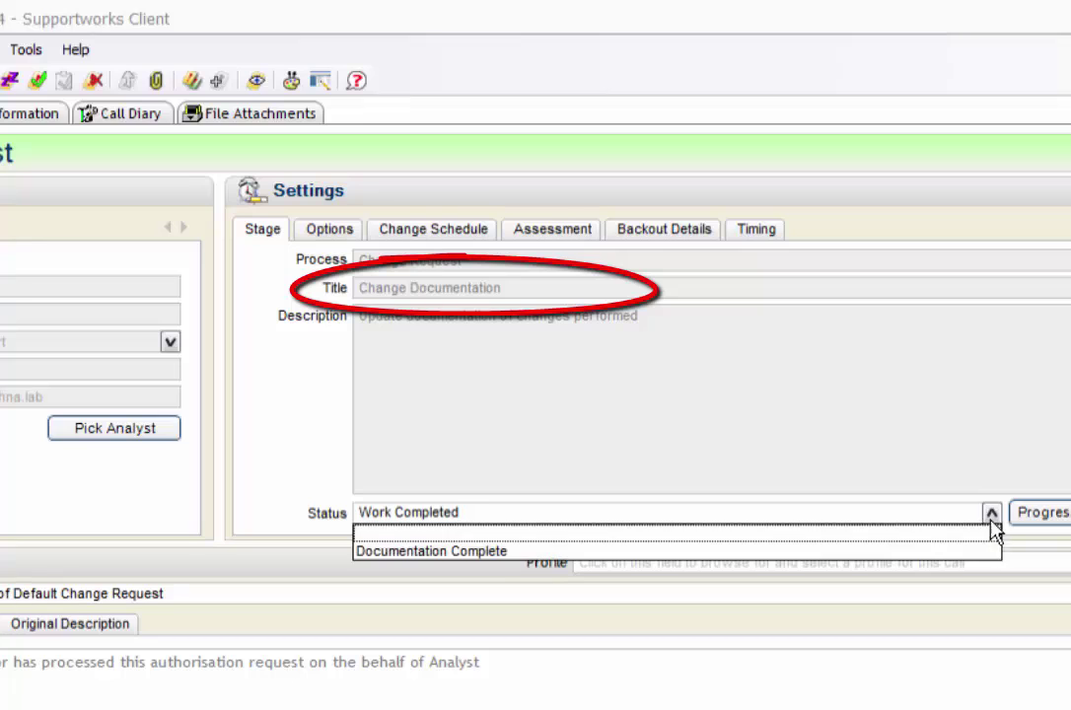
pyautogui.click(521, 554)
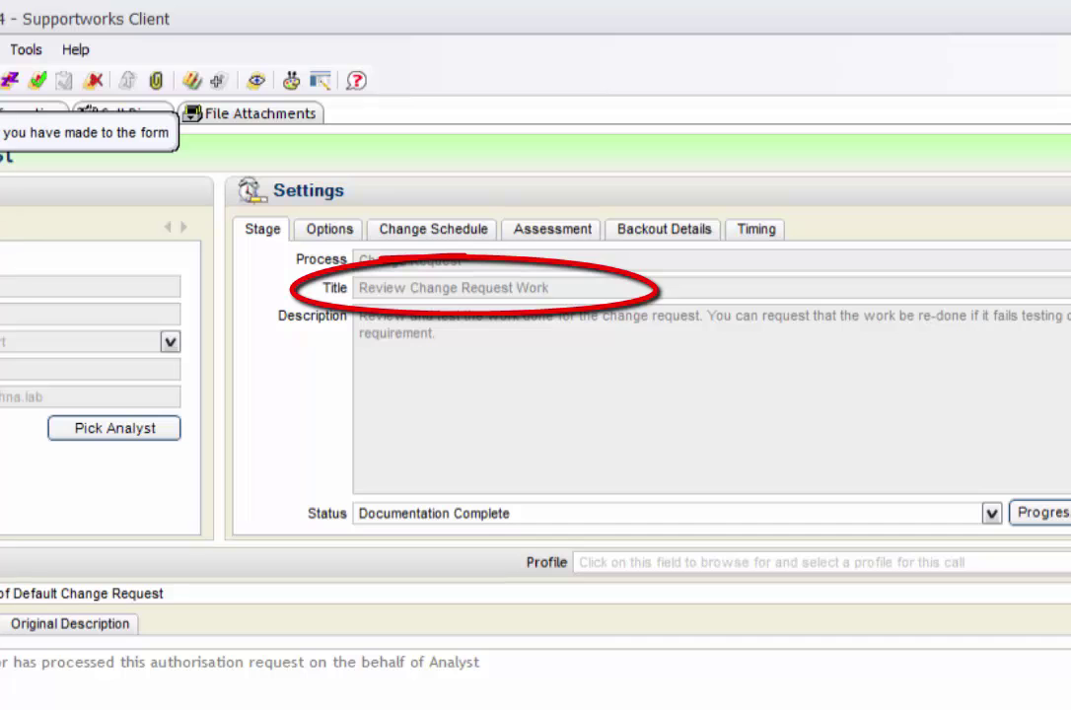
# Step: Save the work review stage as Work Reviewed : Completed Successfully and the outcome review stage as Change Request Review : RFC Successful
pyautogui.click(993, 515)
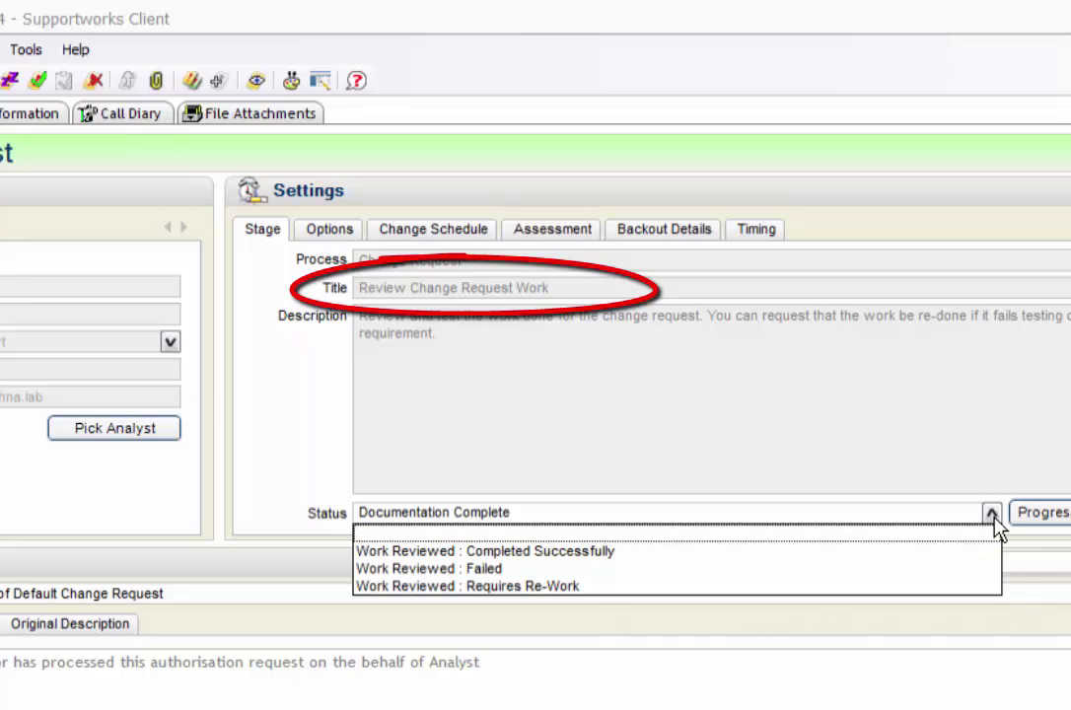
pyautogui.click(426, 552)
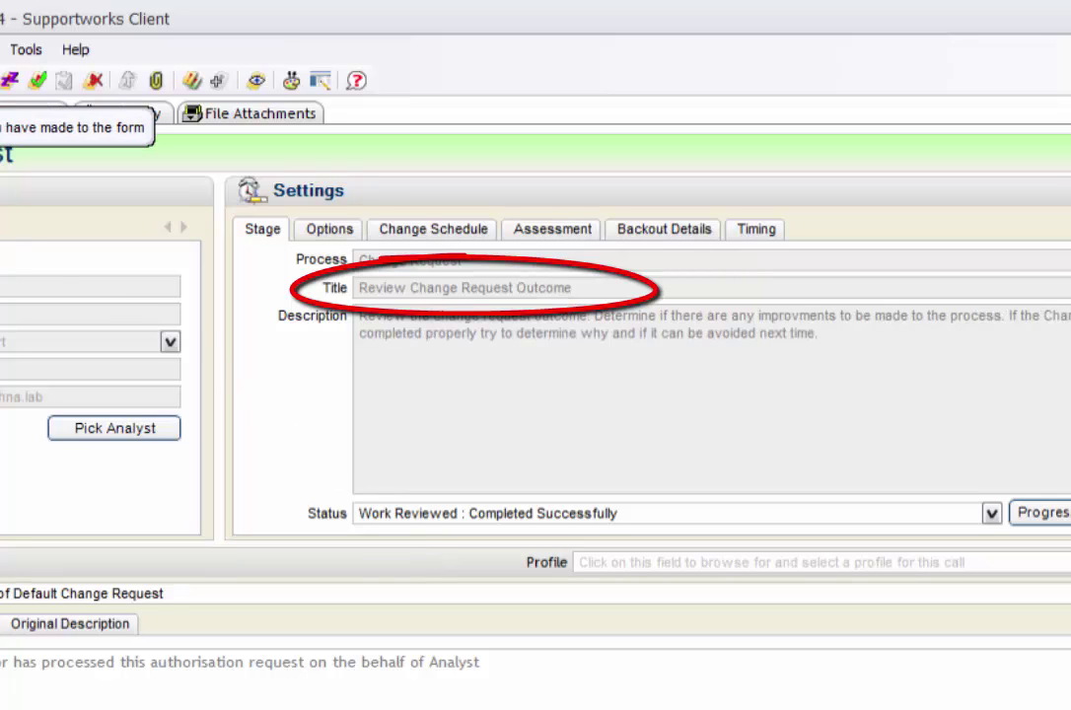
pyautogui.click(992, 512)
pyautogui.click(538, 569)
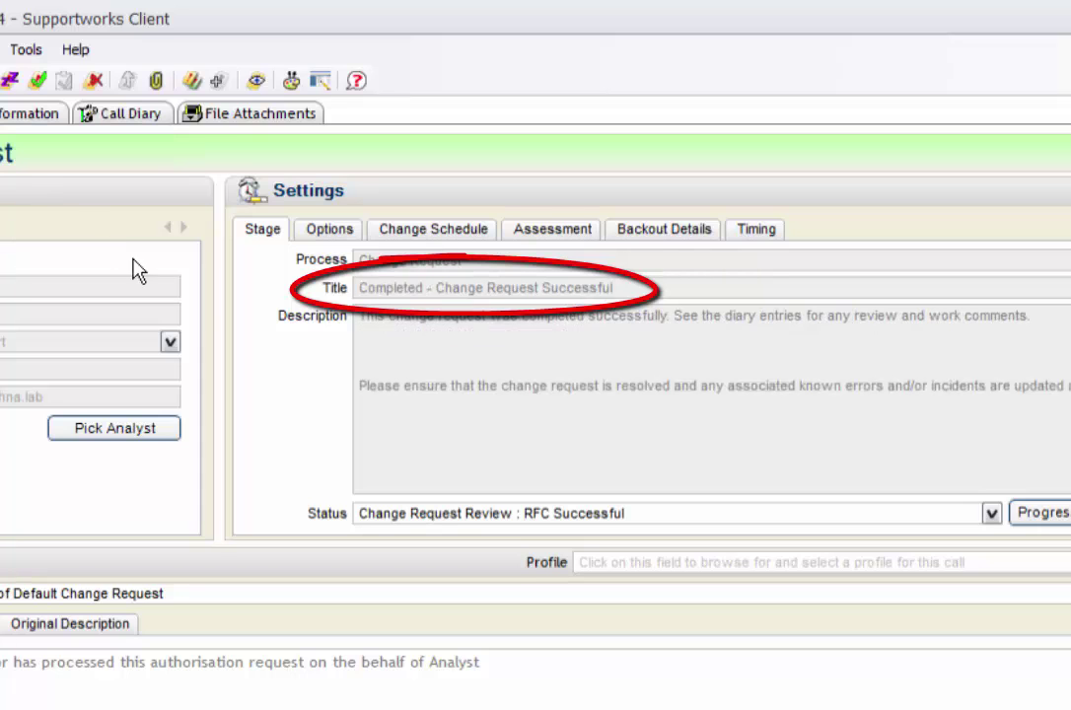
# Step: Check the completed stage's status choices and resolve the call with profile Software, reason "Fixed Incident. See Notes or KB" and description "Demo of Resolved Call"
pyautogui.click(992, 515)
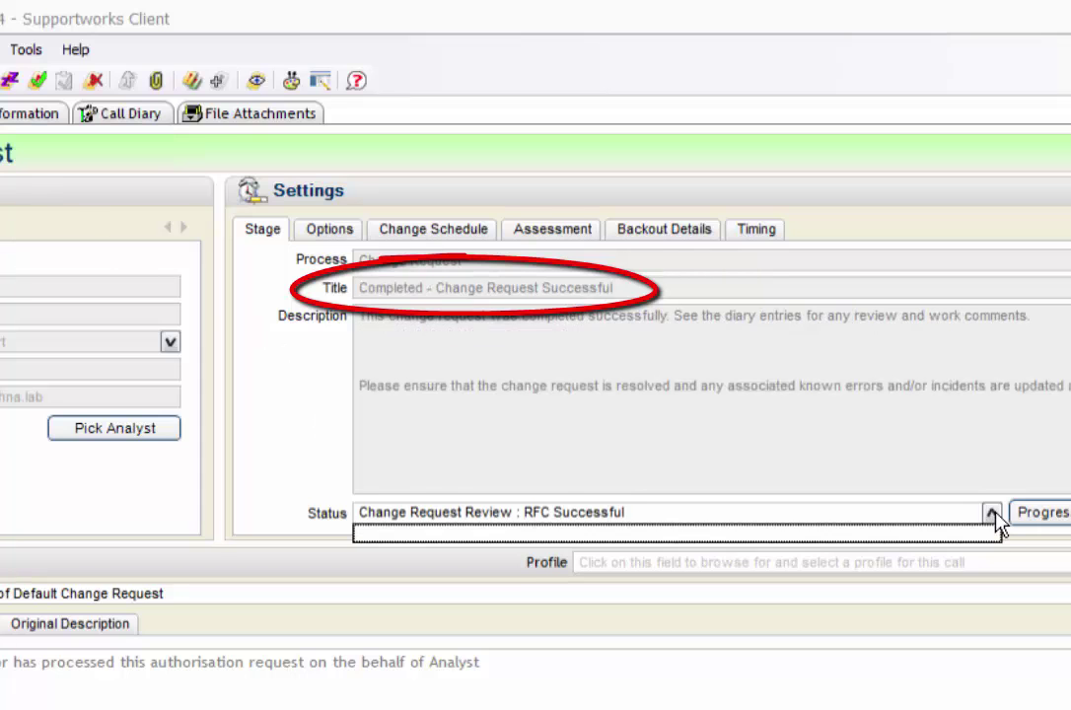
pyautogui.click(993, 515)
pyautogui.click(348, 237)
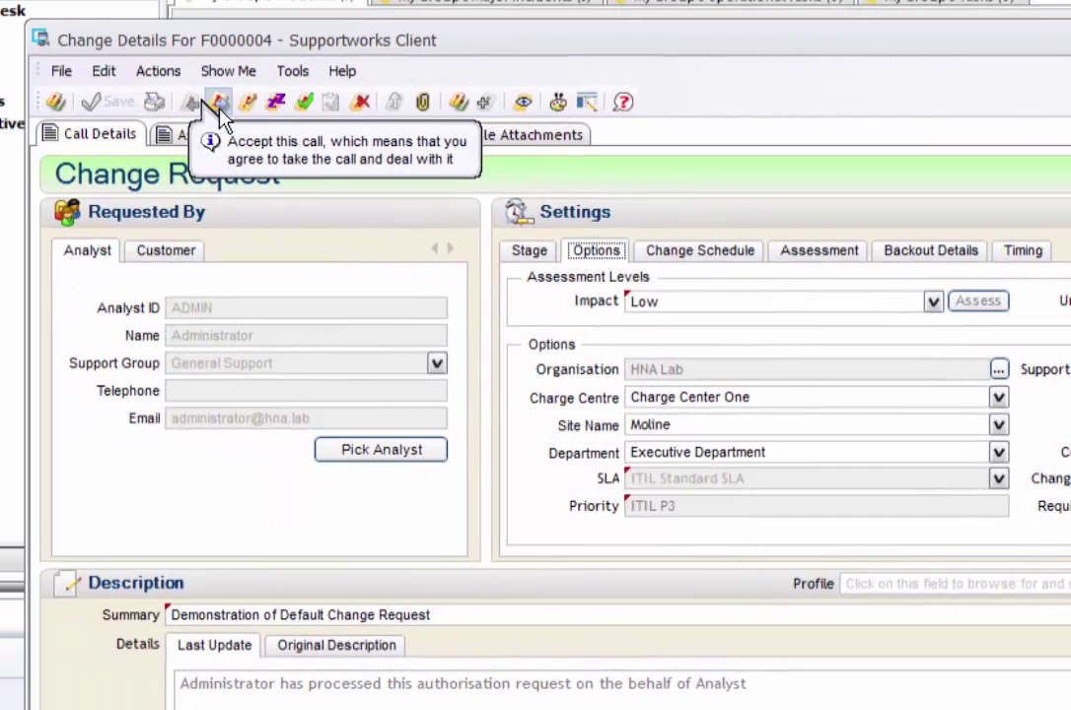
pyautogui.click(303, 103)
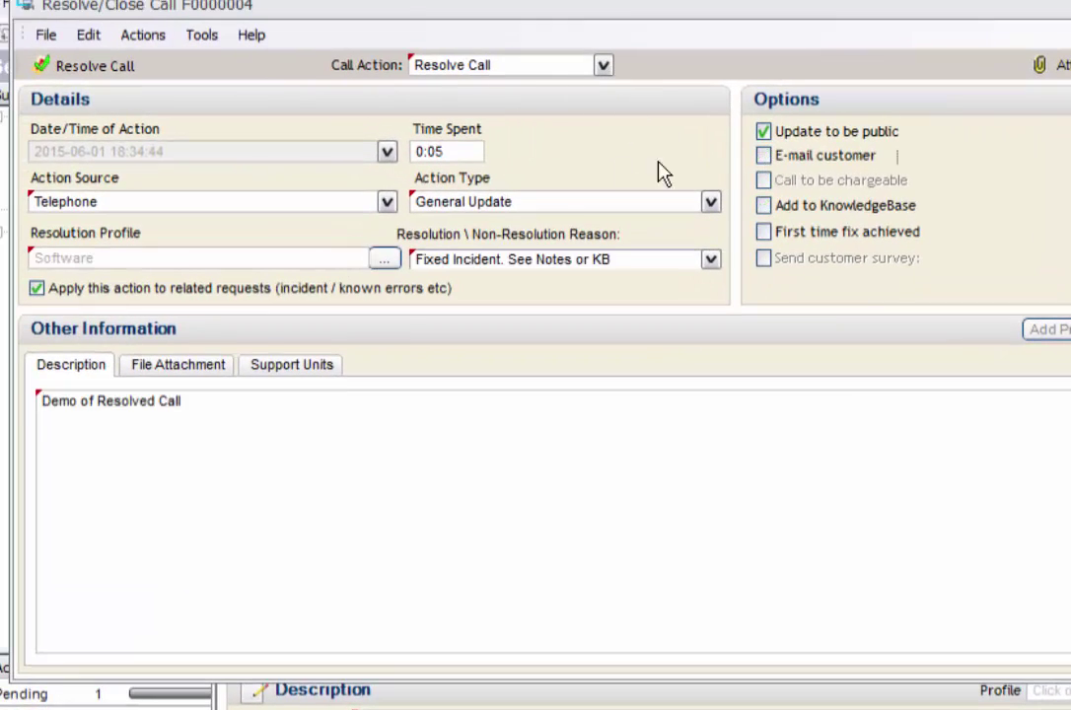
pyautogui.click(100, 73)
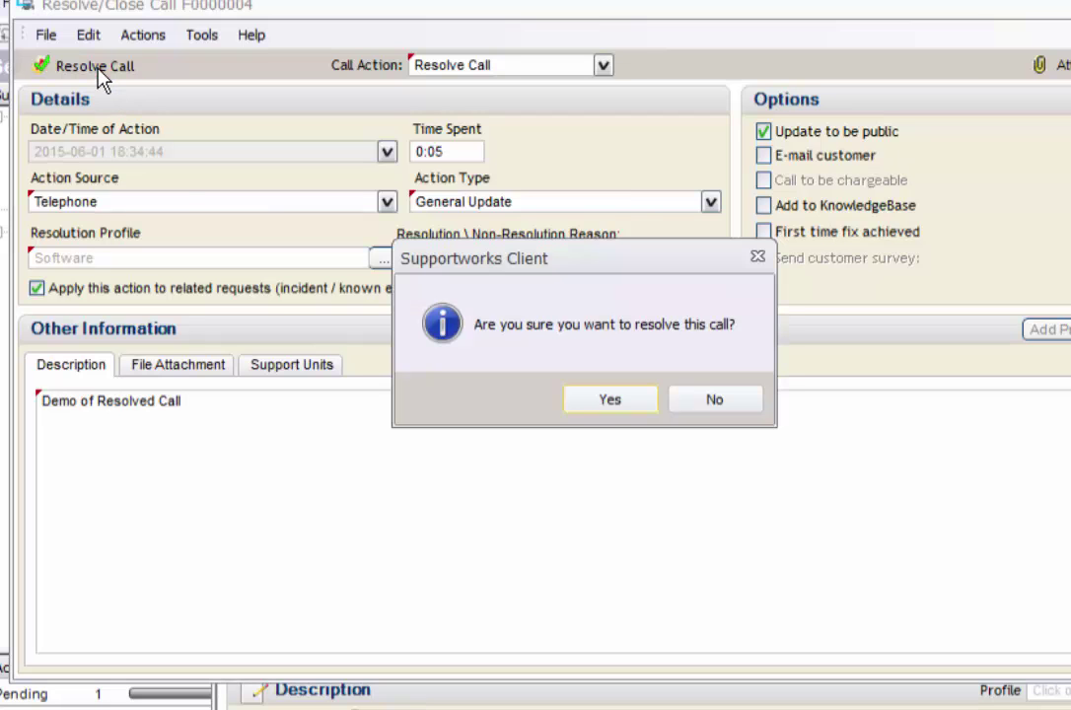
pyautogui.click(602, 401)
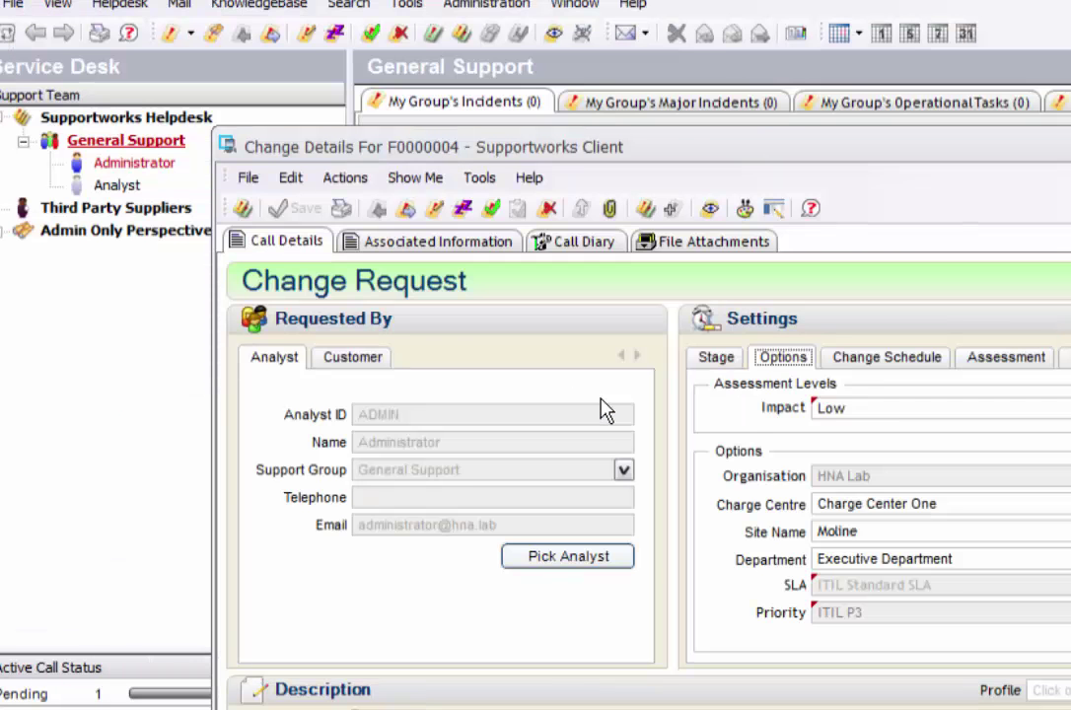